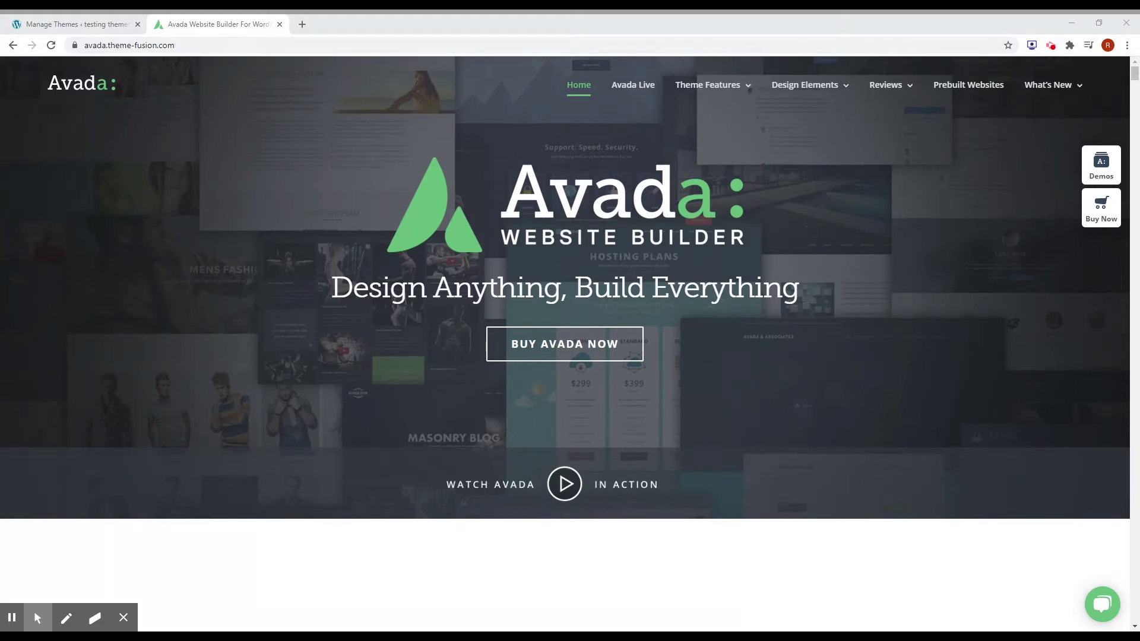
Step: Scroll through the WordPress Themes page to review the installed themes
{"action": "scroll", "coordinate": [853, 410], "scroll_direction": "down", "scroll_amount": 12}
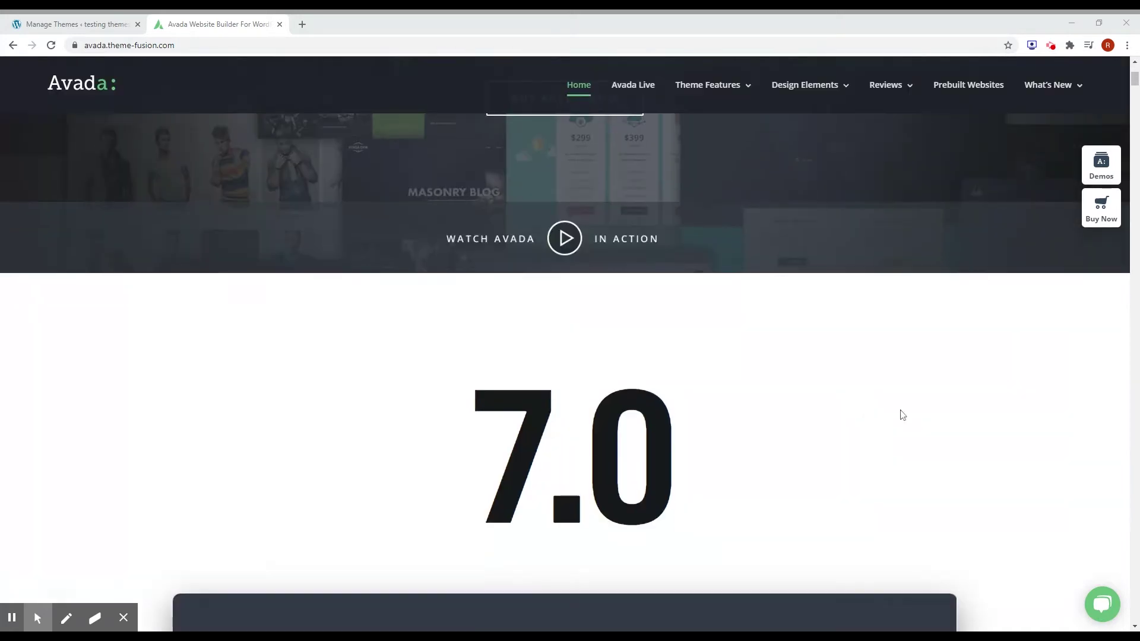
{"action": "scroll", "coordinate": [979, 458], "scroll_direction": "down", "scroll_amount": 9}
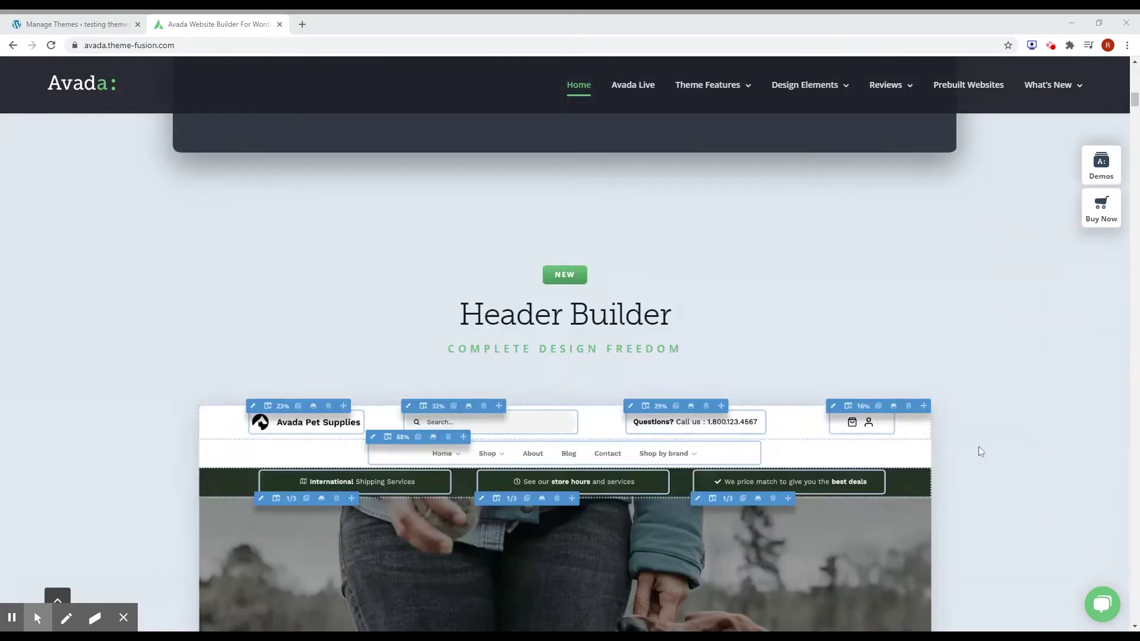
{"action": "scroll", "coordinate": [978, 448], "scroll_direction": "down", "scroll_amount": 8}
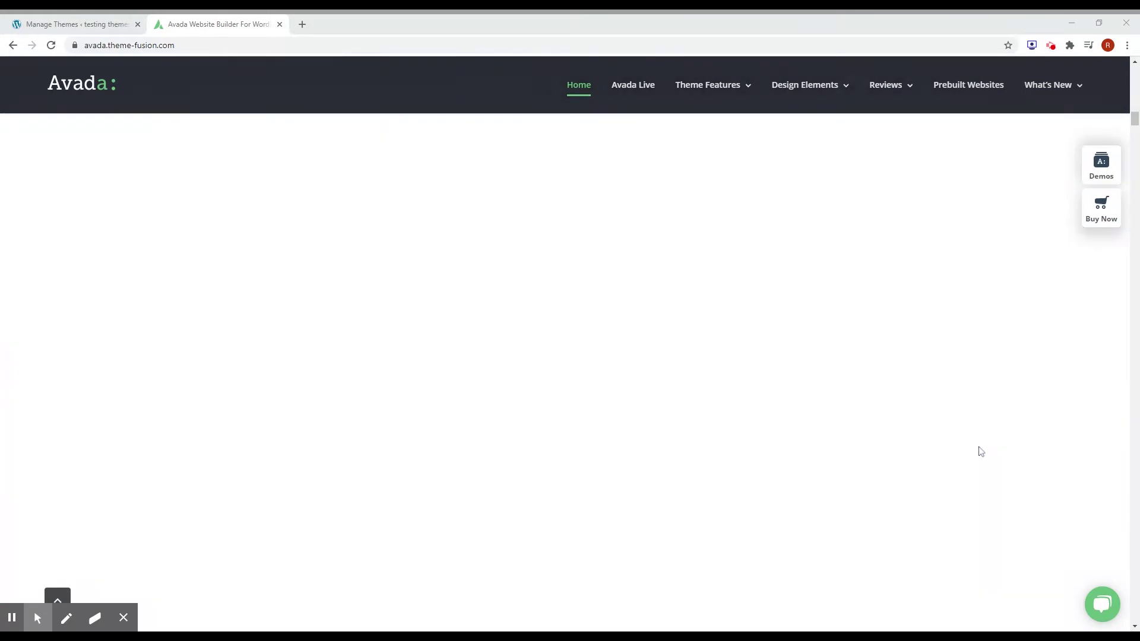
{"action": "scroll", "coordinate": [981, 452], "scroll_direction": "down", "scroll_amount": 5}
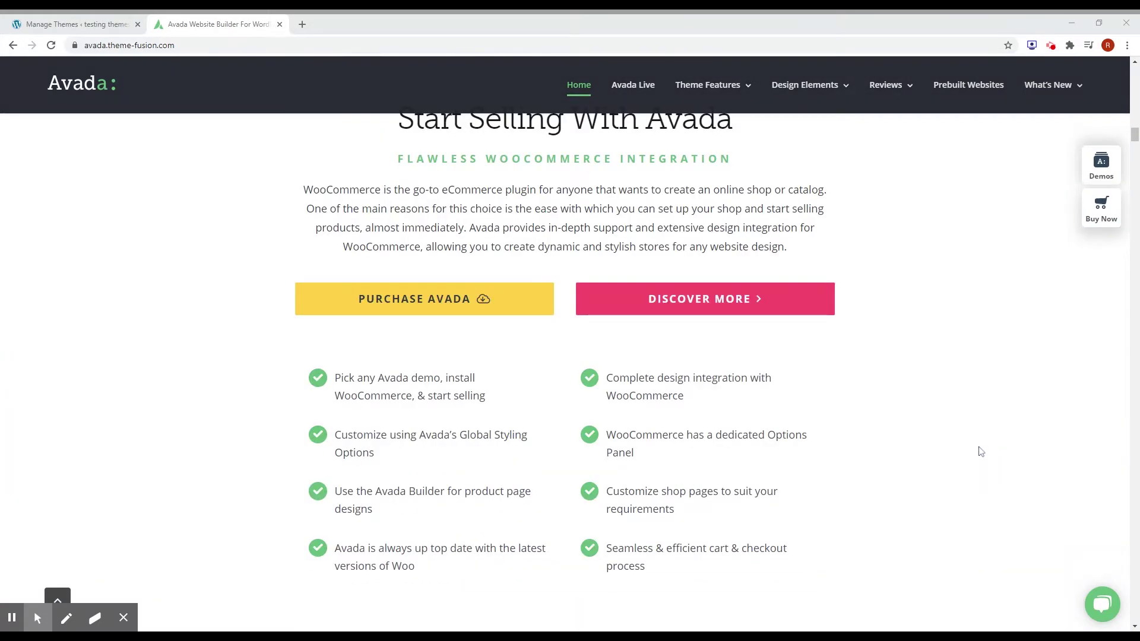
{"action": "scroll", "coordinate": [979, 450], "scroll_direction": "down", "scroll_amount": 10}
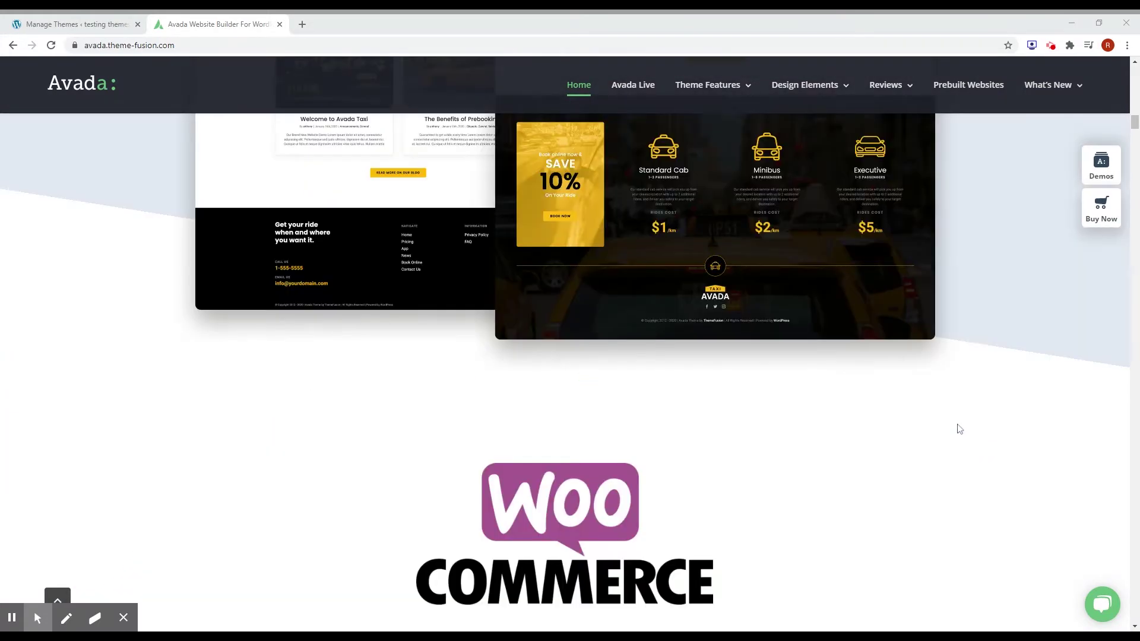
{"action": "scroll", "coordinate": [958, 425], "scroll_direction": "up", "scroll_amount": 15}
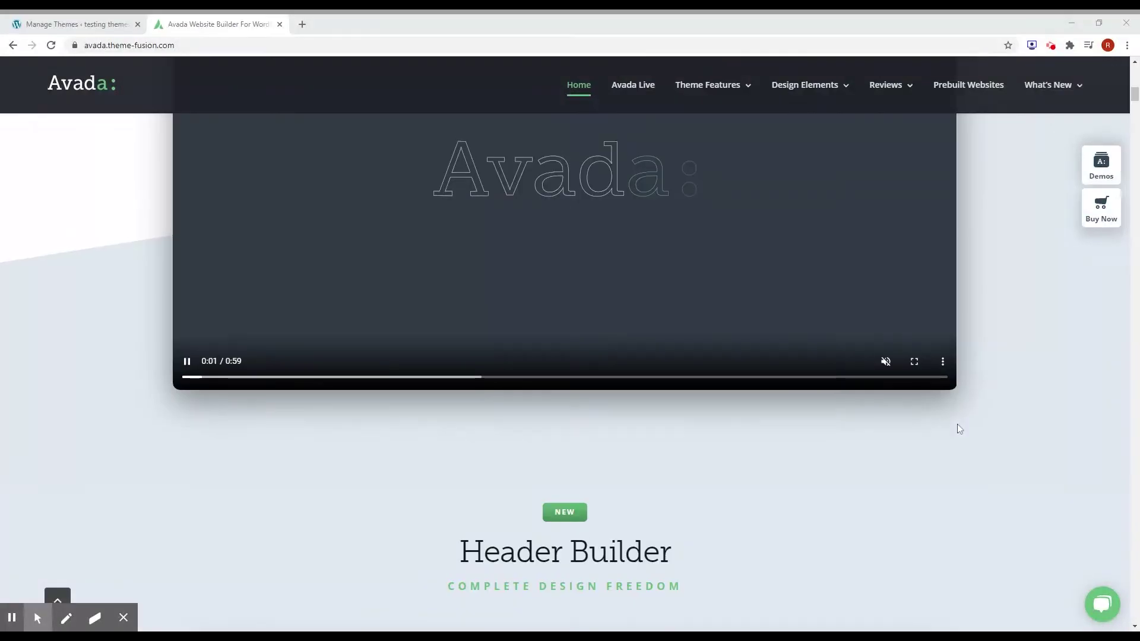
{"action": "scroll", "coordinate": [956, 424], "scroll_direction": "up", "scroll_amount": 6}
{"action": "scroll", "coordinate": [957, 424], "scroll_direction": "up", "scroll_amount": 5}
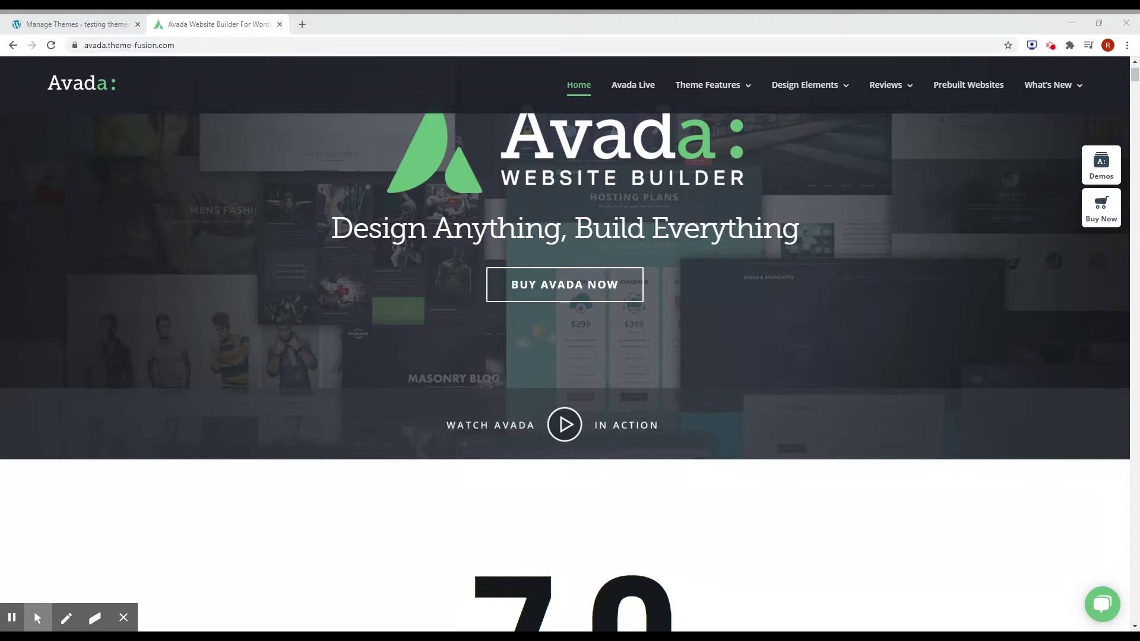
{"action": "scroll", "coordinate": [840, 377], "scroll_direction": "up", "scroll_amount": 1}
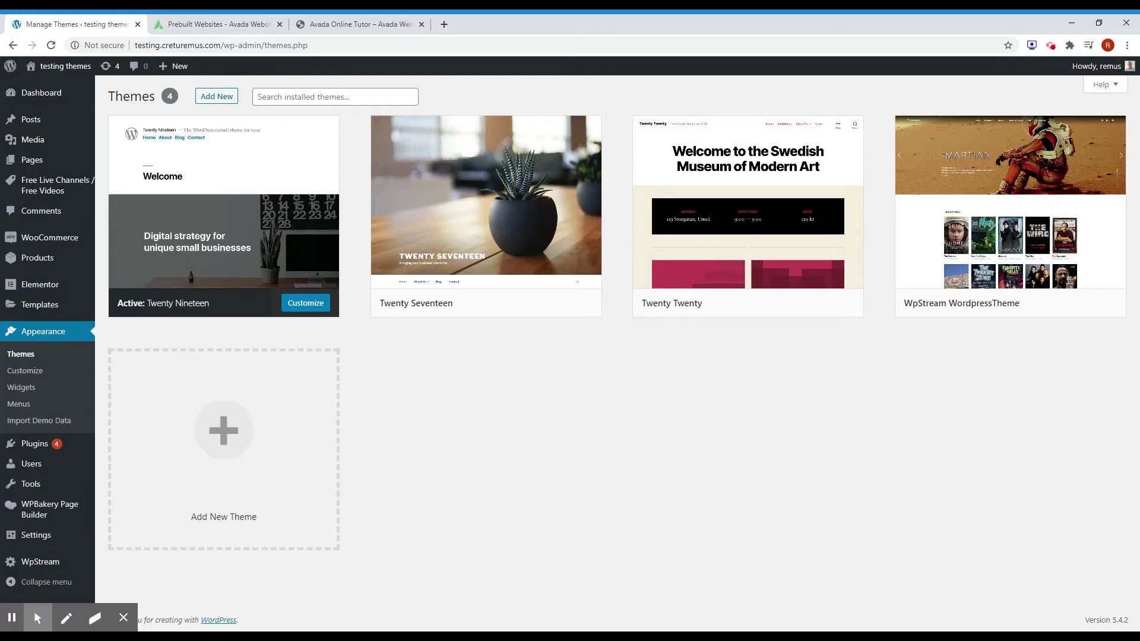
Step: Upload and install the Avada theme from Avada.zip, then activate it
{"action": "mouse_move", "coordinate": [33, 568]}
{"action": "left_click", "coordinate": [217, 96]}
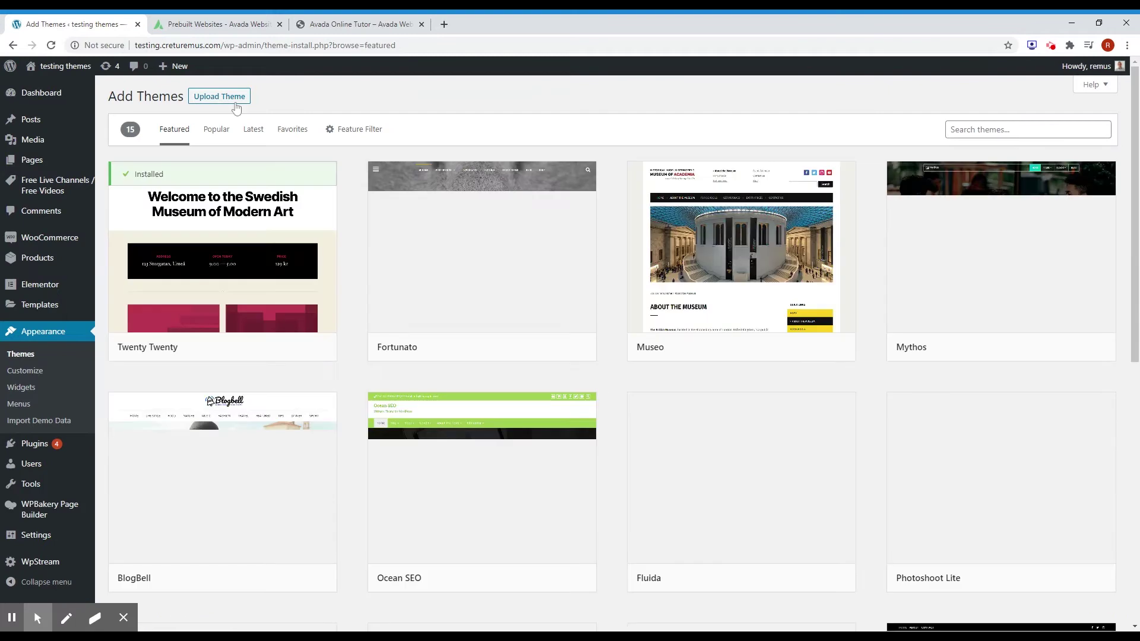
{"action": "left_click", "coordinate": [234, 101]}
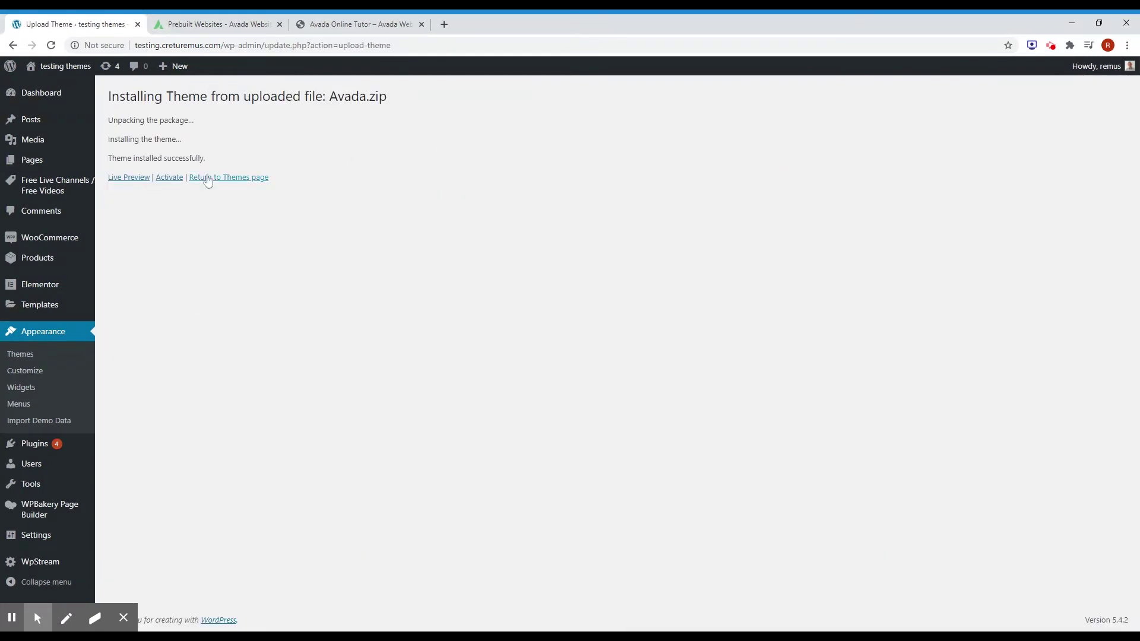
{"action": "left_click", "coordinate": [170, 178]}
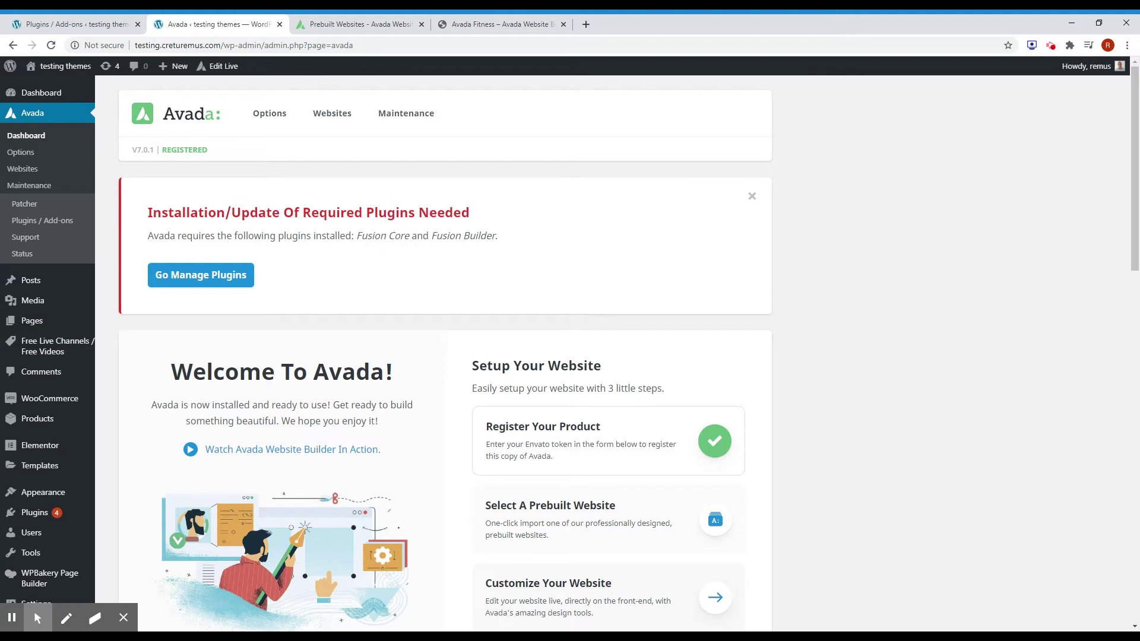
Step: Scroll the Avada dashboard down to Register Your Product and back to the top
{"action": "scroll", "coordinate": [834, 362], "scroll_direction": "down", "scroll_amount": 14}
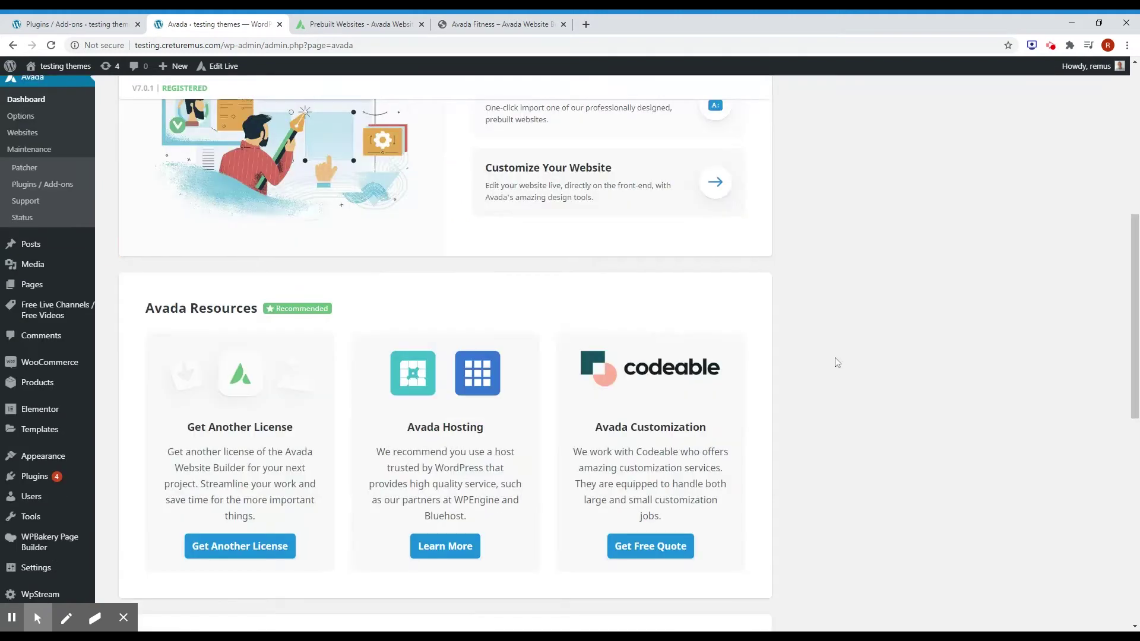
{"action": "scroll", "coordinate": [832, 372], "scroll_direction": "down", "scroll_amount": 3}
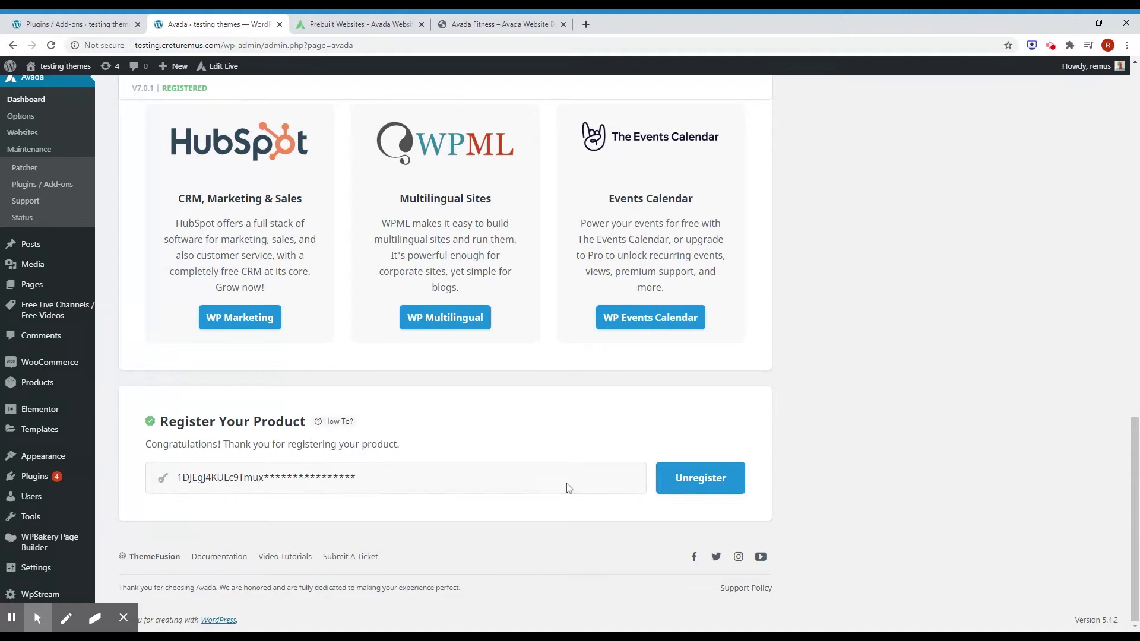
{"action": "scroll", "coordinate": [499, 473], "scroll_direction": "up", "scroll_amount": 15}
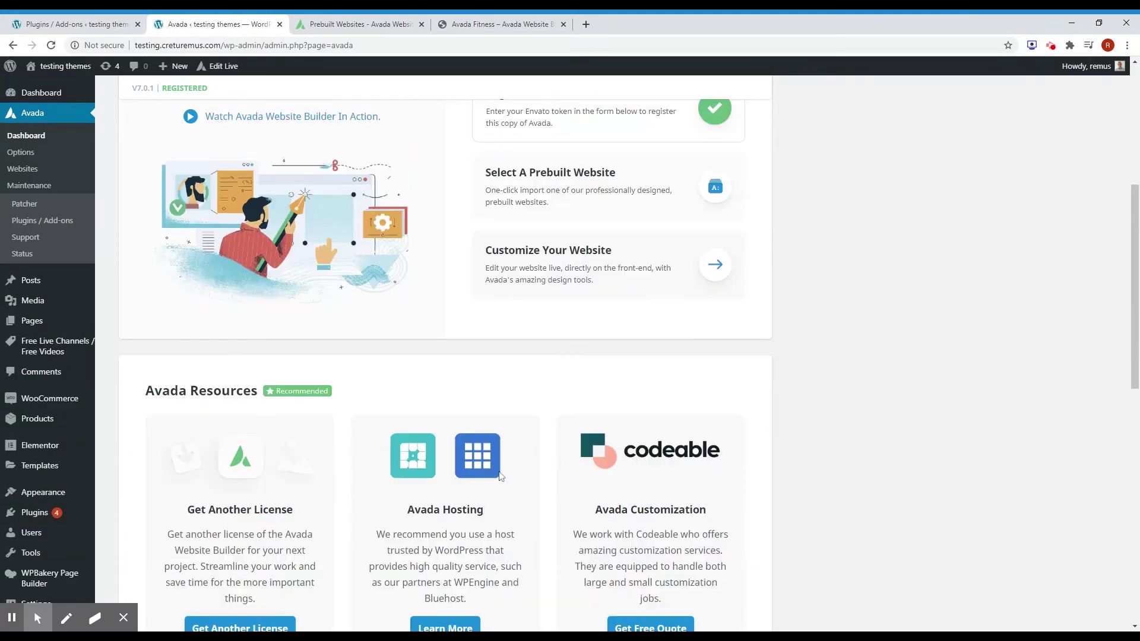
{"action": "scroll", "coordinate": [502, 473], "scroll_direction": "down", "scroll_amount": 2}
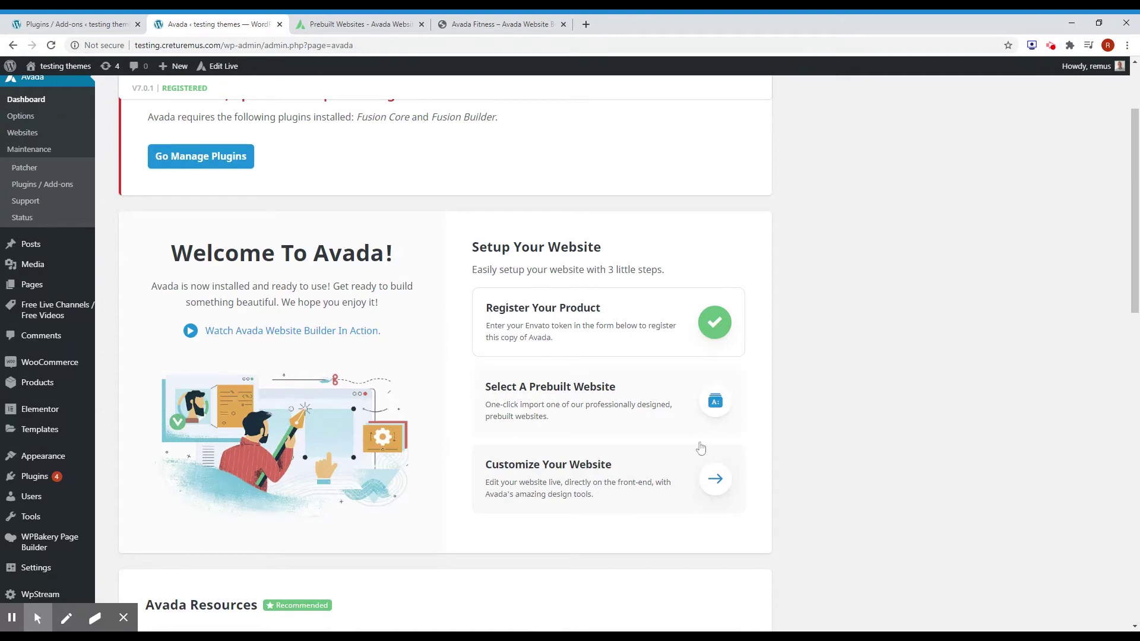
{"action": "scroll", "coordinate": [591, 405], "scroll_direction": "up", "scroll_amount": 2}
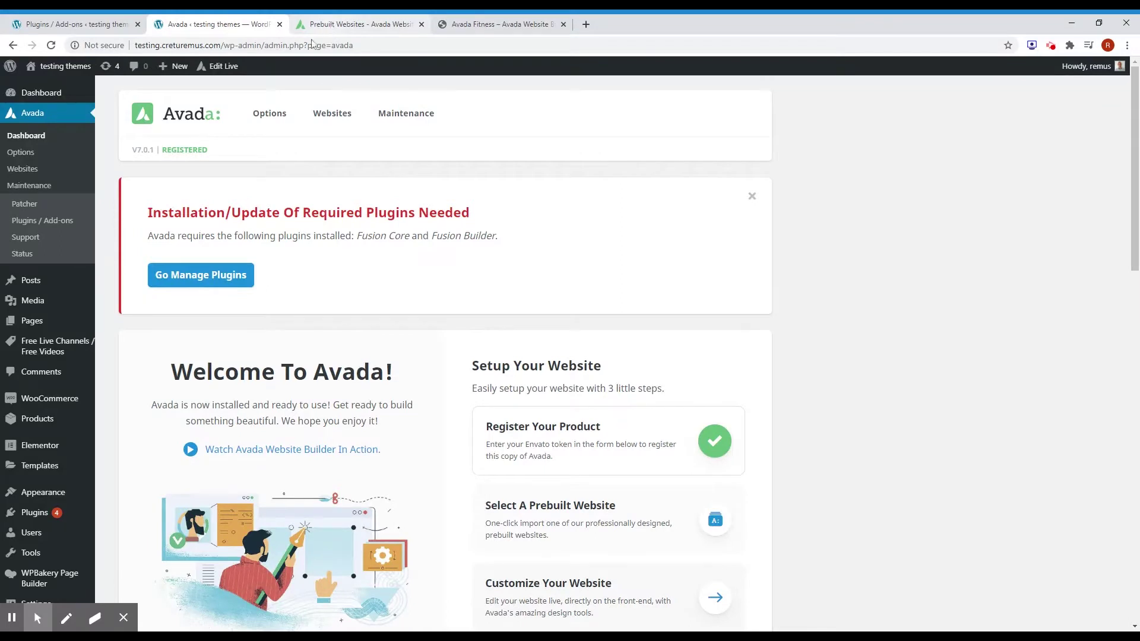
Step: Switch to the Avada Fitness demo tab and scroll through its homepage sections
{"action": "left_click", "coordinate": [342, 24]}
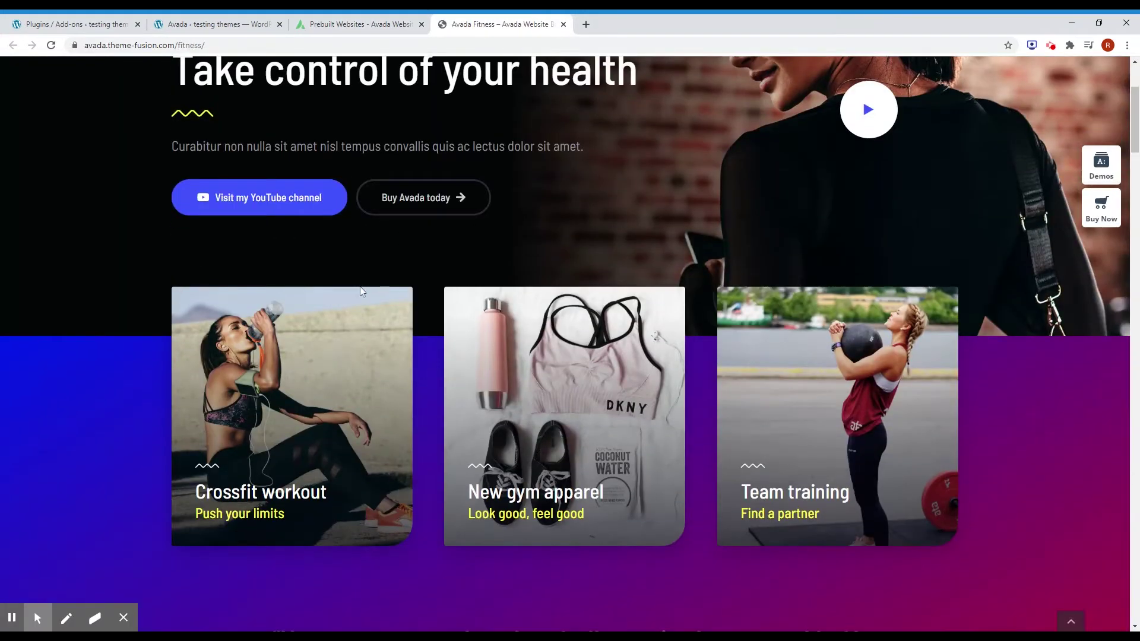
{"action": "scroll", "coordinate": [359, 288], "scroll_direction": "down", "scroll_amount": 9}
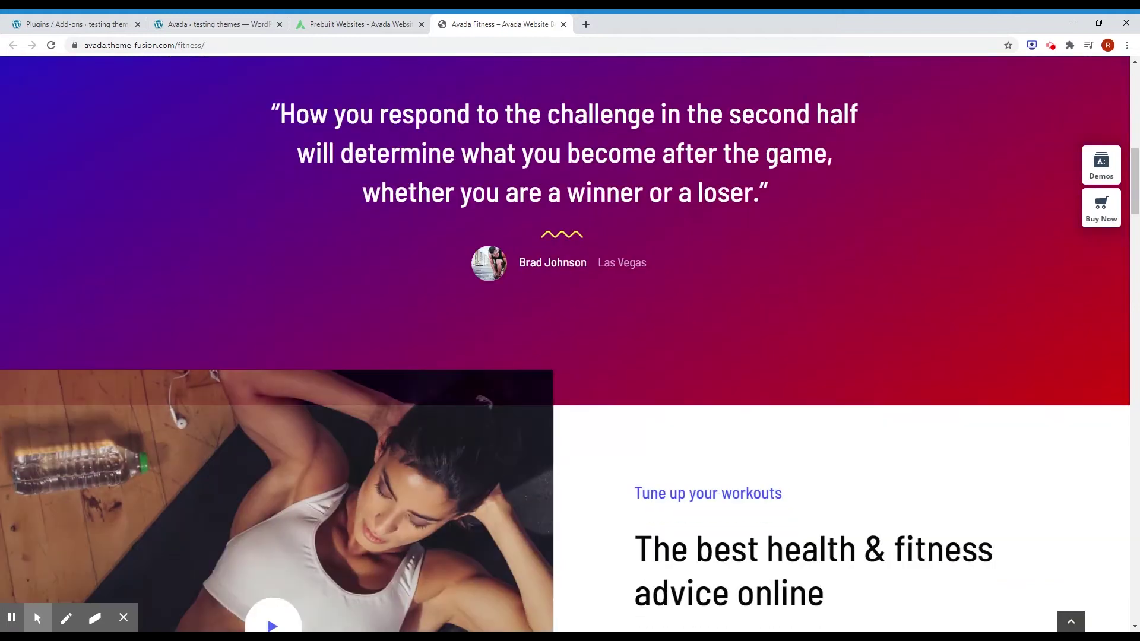
{"action": "scroll", "coordinate": [565, 344], "scroll_direction": "down", "scroll_amount": 10}
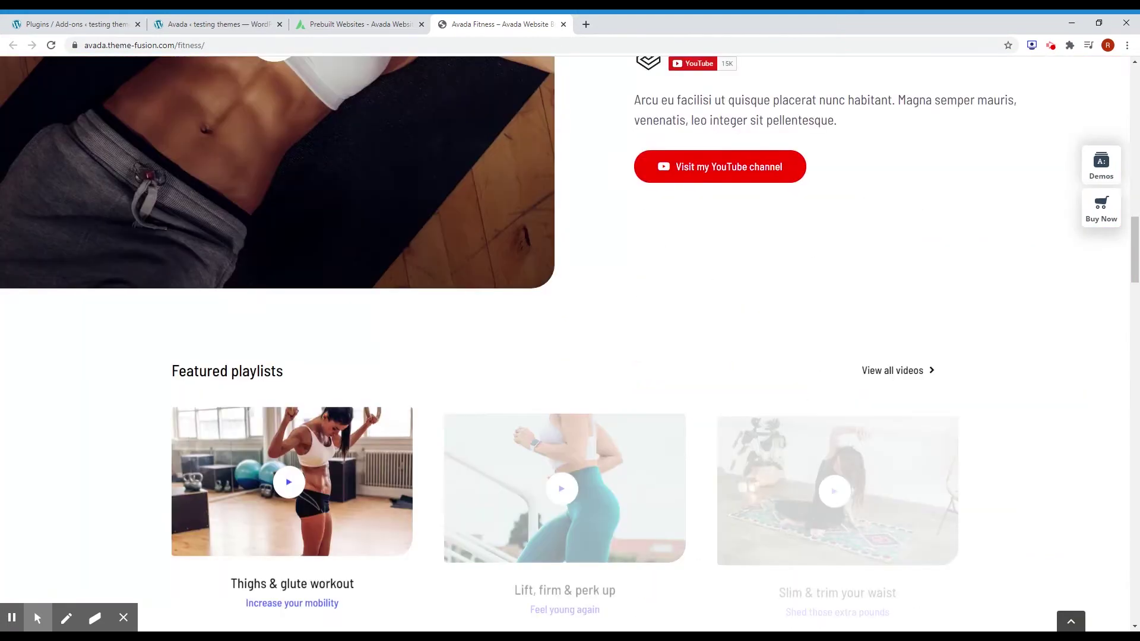
{"action": "scroll", "coordinate": [381, 323], "scroll_direction": "up", "scroll_amount": 20}
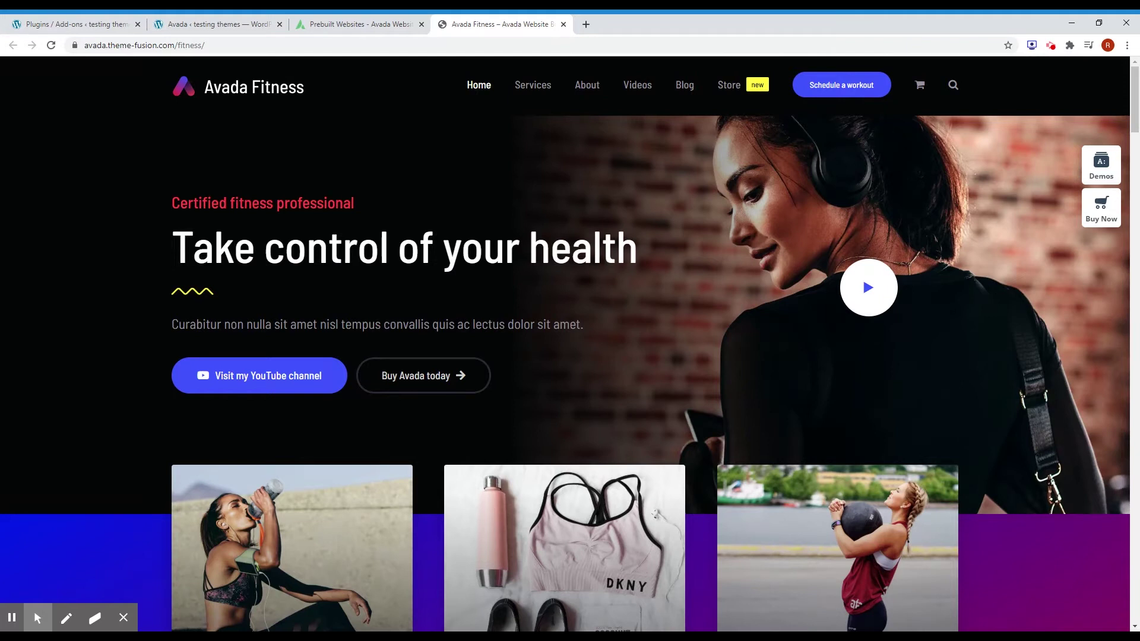
{"action": "scroll", "coordinate": [588, 345], "scroll_direction": "down", "scroll_amount": 3}
{"action": "scroll", "coordinate": [598, 352], "scroll_direction": "down", "scroll_amount": 2}
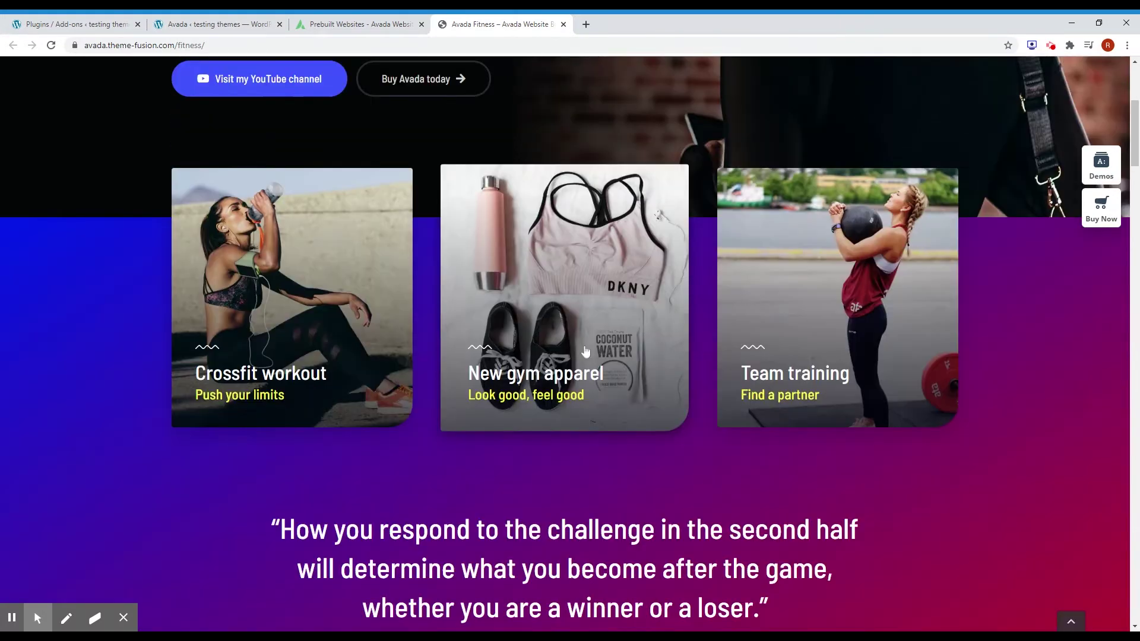
{"action": "scroll", "coordinate": [570, 344], "scroll_direction": "up", "scroll_amount": 5}
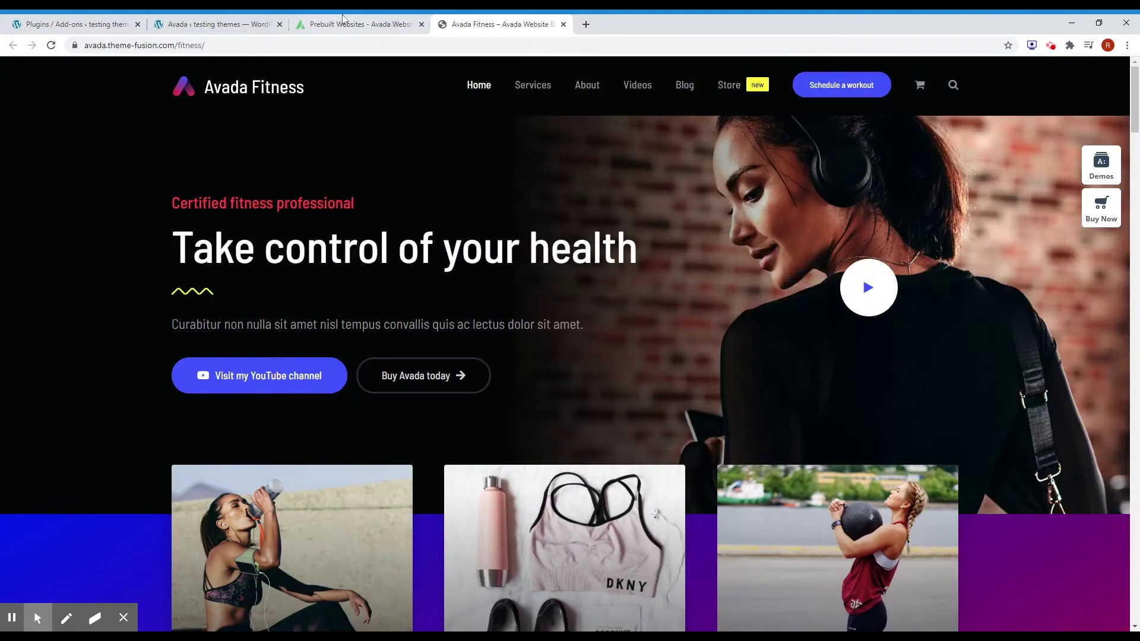
Step: Install the Avada Core and Avada Builder plugins from Avada's Plugins page
{"action": "left_click", "coordinate": [212, 25]}
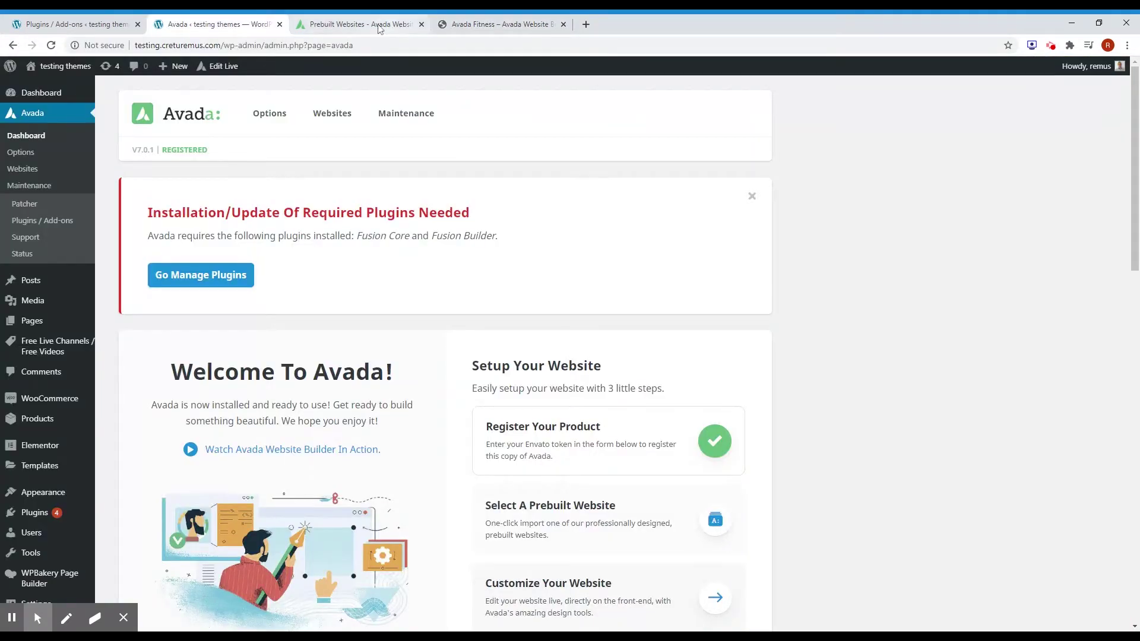
{"action": "left_click", "coordinate": [190, 276]}
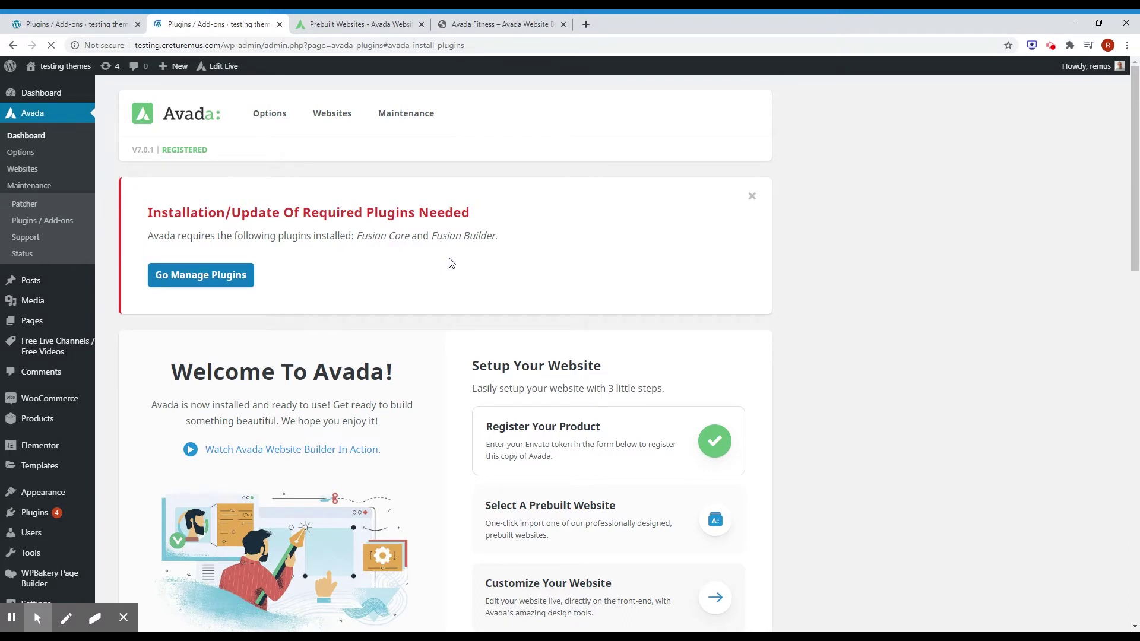
{"action": "scroll", "coordinate": [451, 263], "scroll_direction": "down", "scroll_amount": 6}
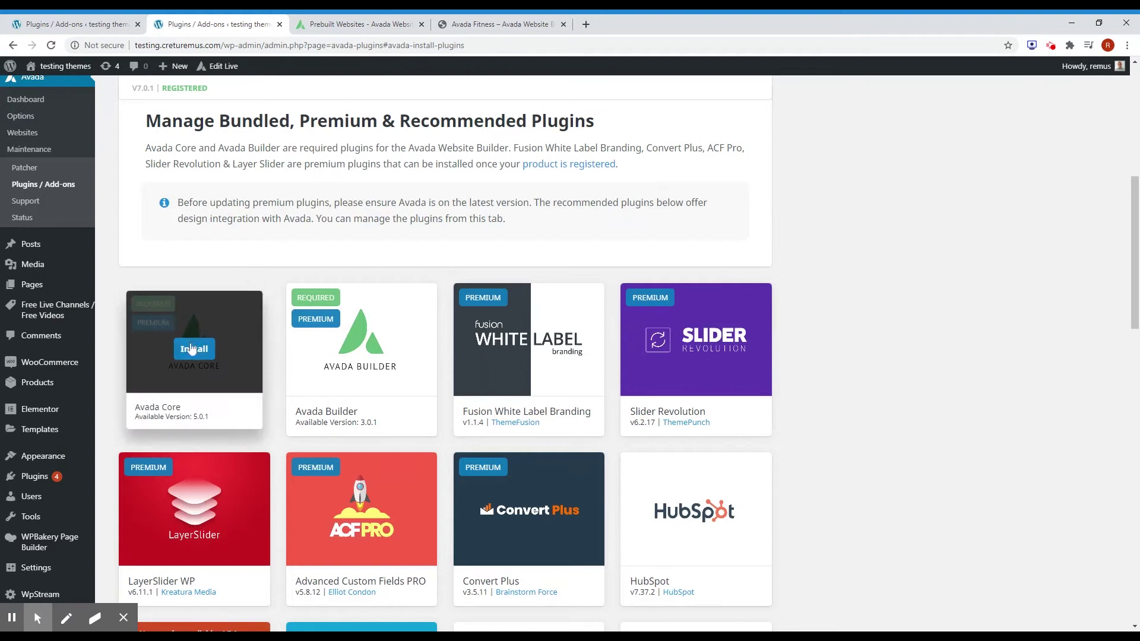
{"action": "left_click", "coordinate": [193, 355]}
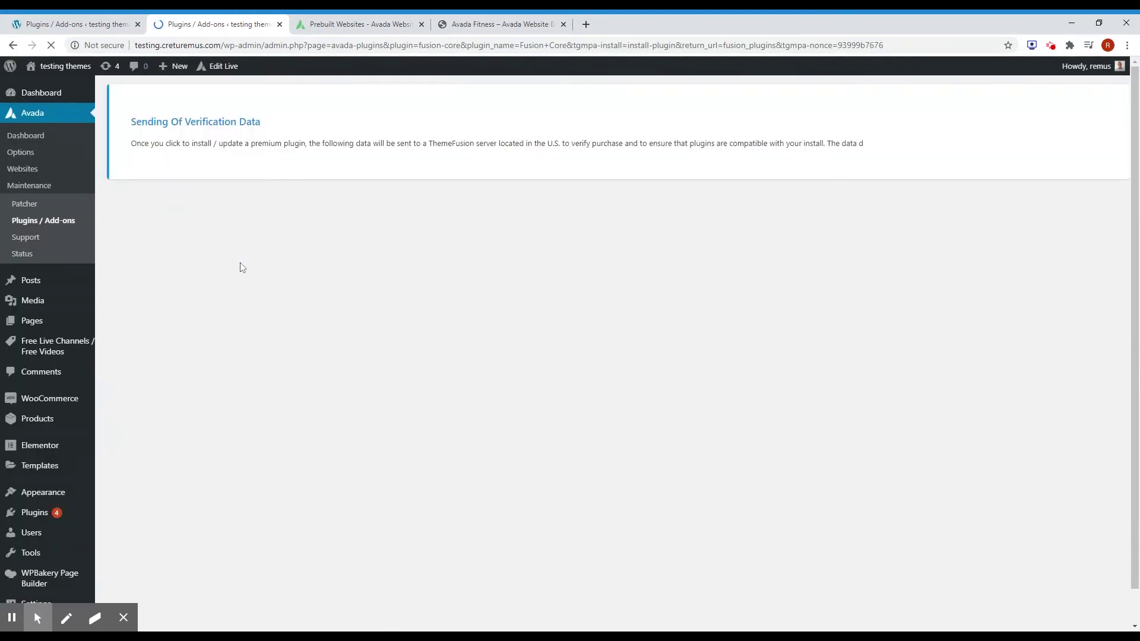
{"action": "scroll", "coordinate": [345, 340], "scroll_direction": "down", "scroll_amount": 3}
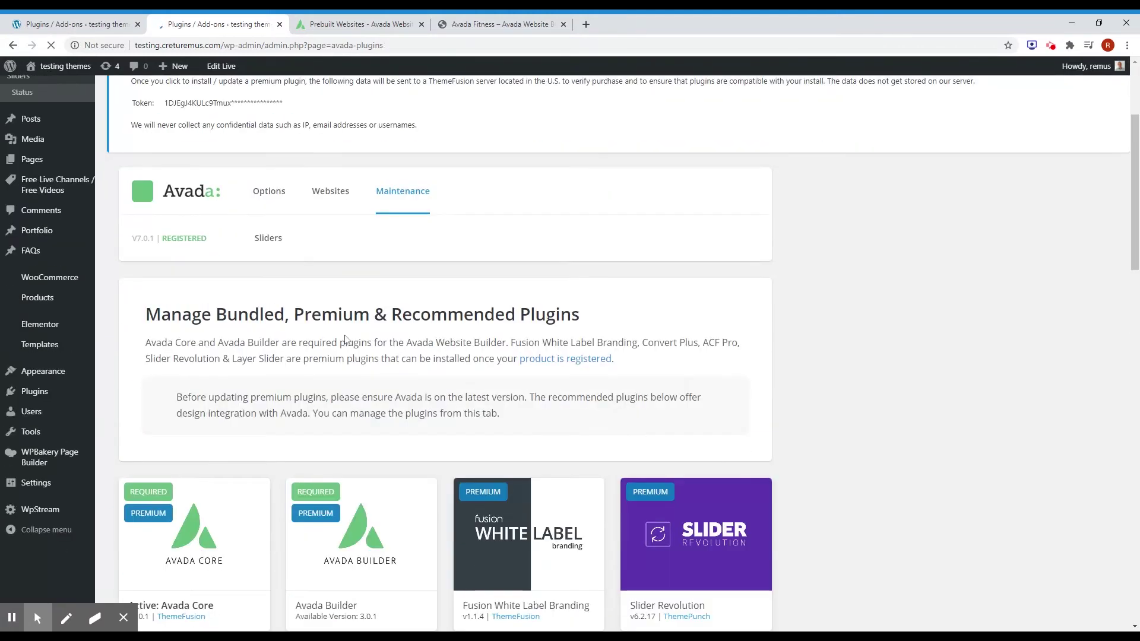
{"action": "scroll", "coordinate": [345, 339], "scroll_direction": "down", "scroll_amount": 2}
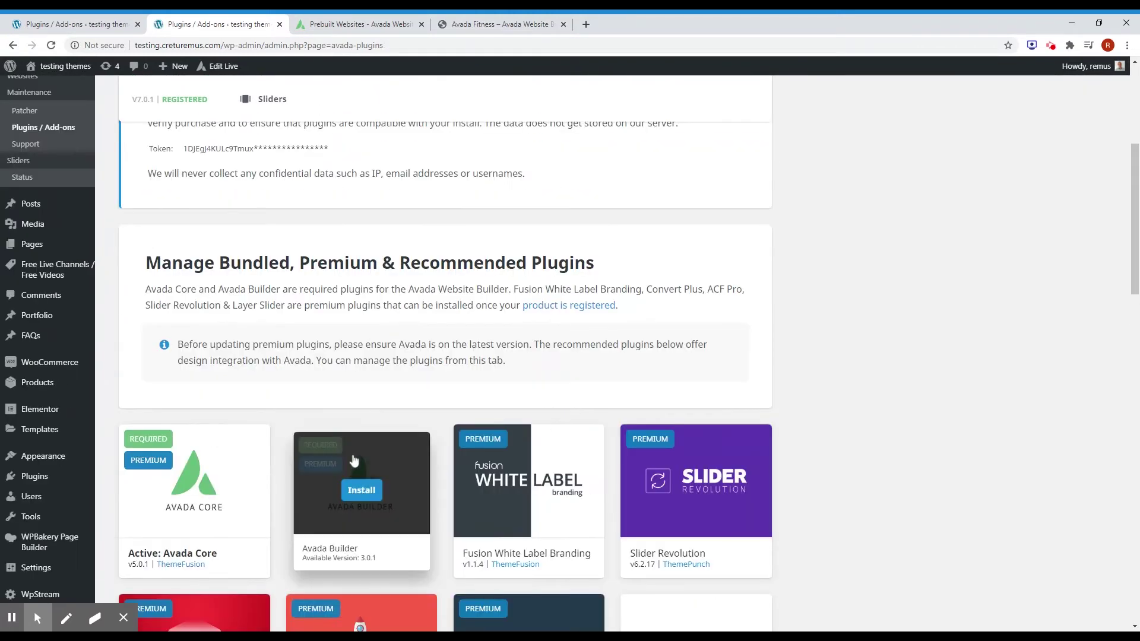
{"action": "left_click", "coordinate": [358, 490]}
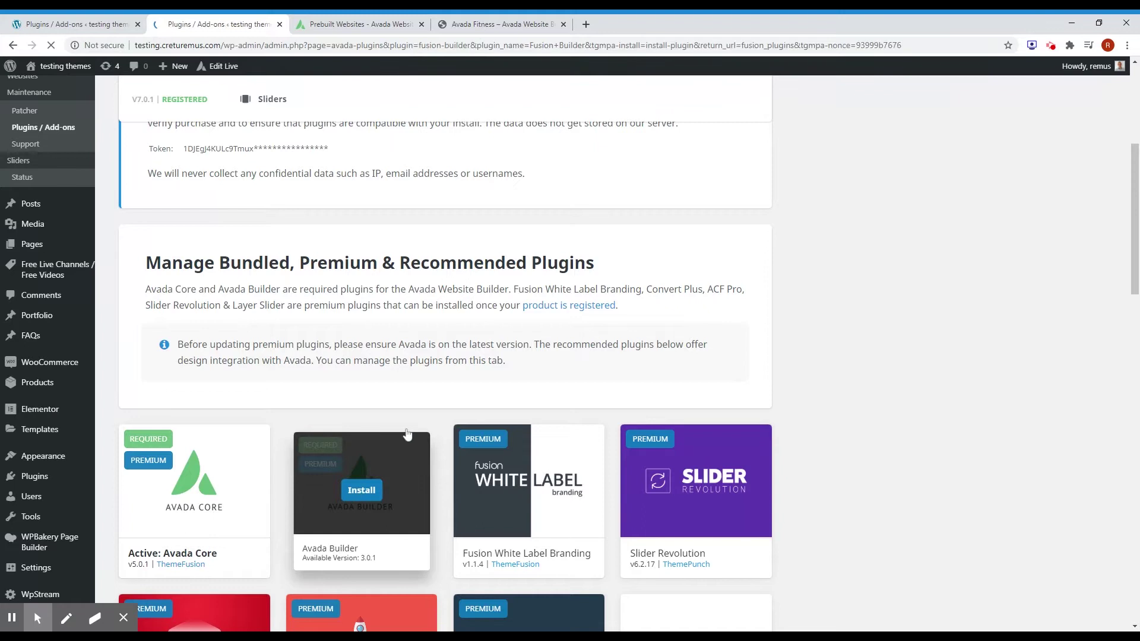
Step: Open Avada > Websites to list the prebuilt websites available for import
{"action": "scroll", "coordinate": [356, 380], "scroll_direction": "down", "scroll_amount": 2}
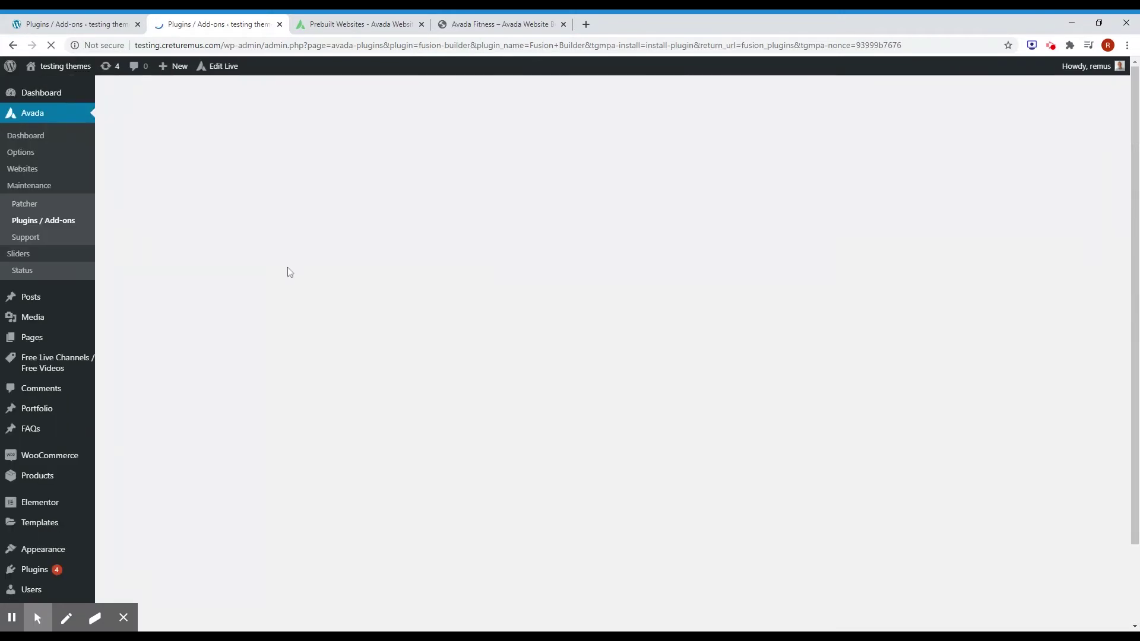
{"action": "left_click", "coordinate": [11, 618]}
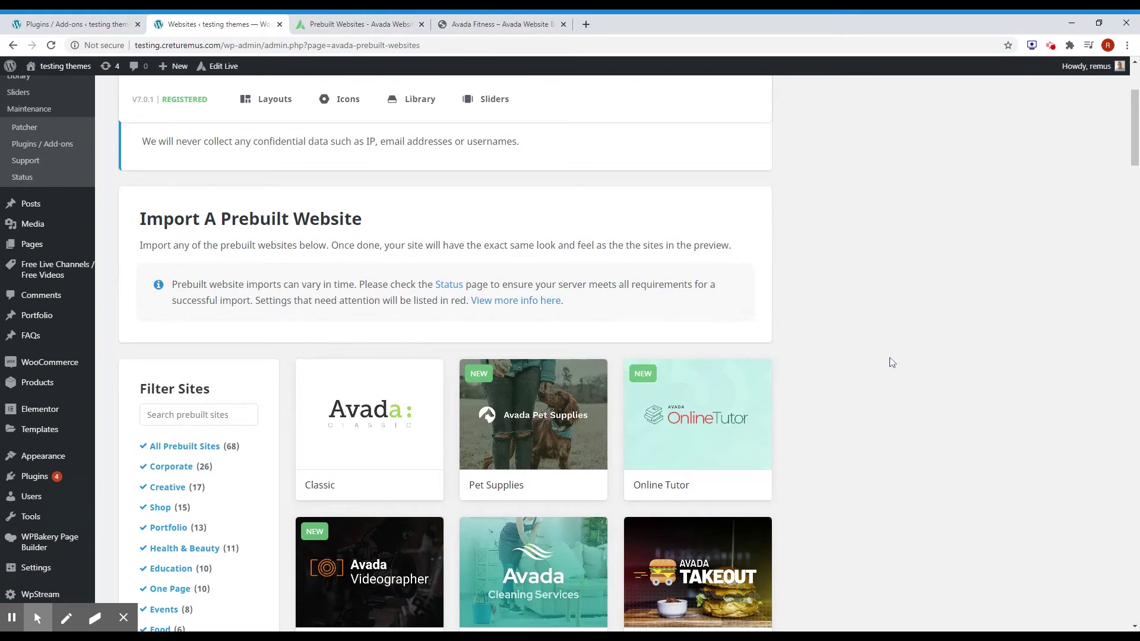
{"action": "scroll", "coordinate": [891, 362], "scroll_direction": "down", "scroll_amount": 2}
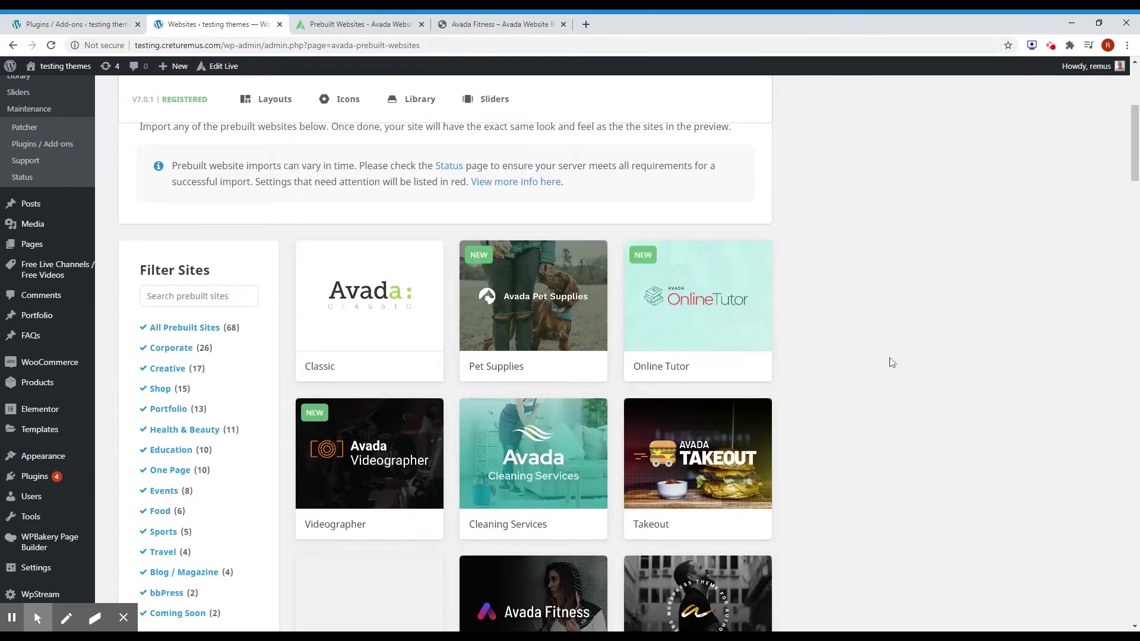
Step: Import the Fitness prebuilt website with All content types, confirming the warning, then finish
{"action": "scroll", "coordinate": [892, 362], "scroll_direction": "down", "scroll_amount": 3}
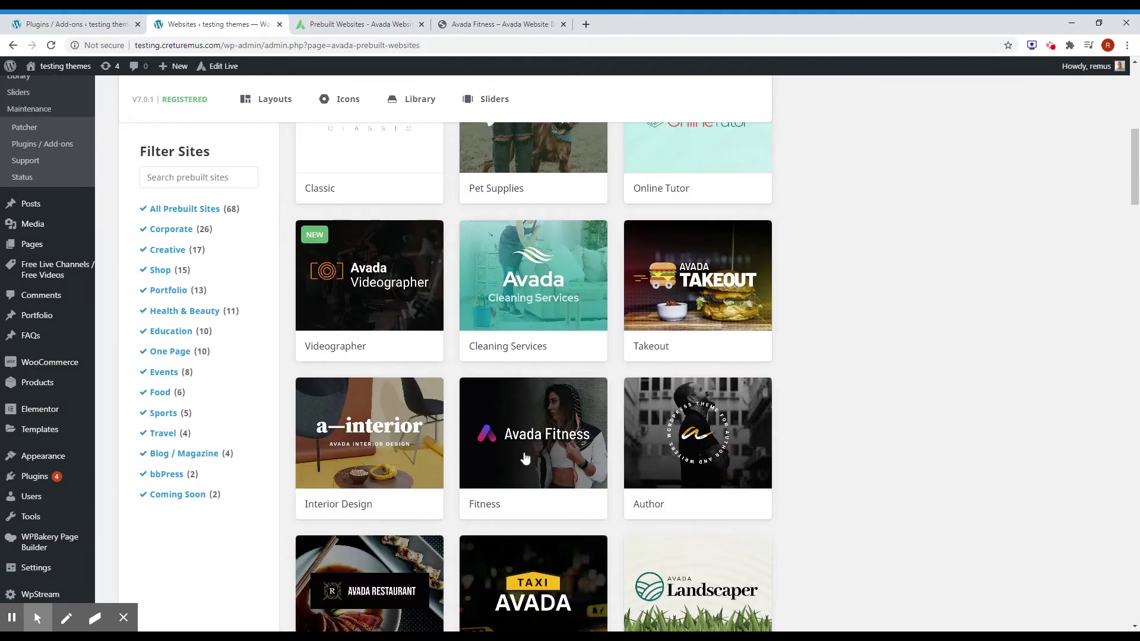
{"action": "mouse_move", "coordinate": [532, 432]}
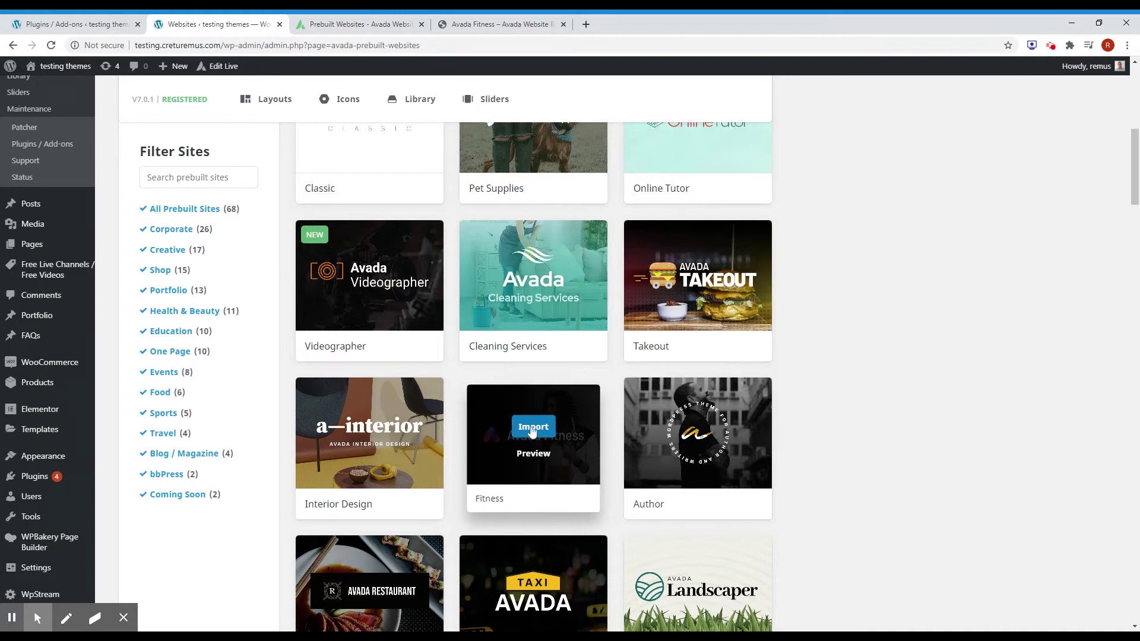
{"action": "left_click", "coordinate": [532, 432]}
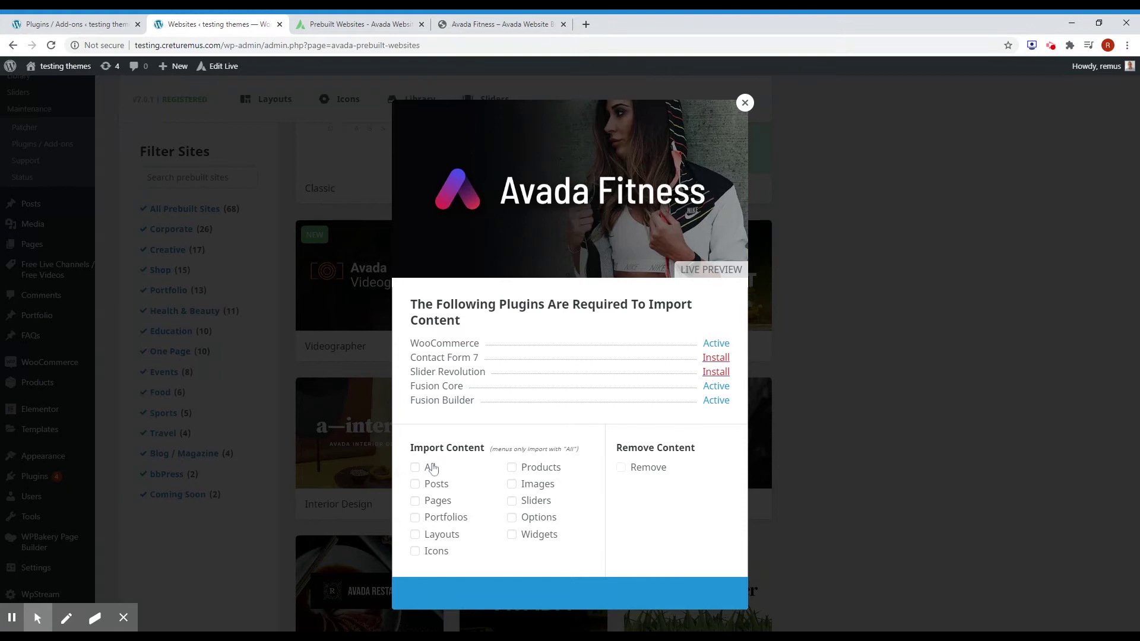
{"action": "left_click", "coordinate": [416, 467]}
{"action": "left_click", "coordinate": [565, 593]}
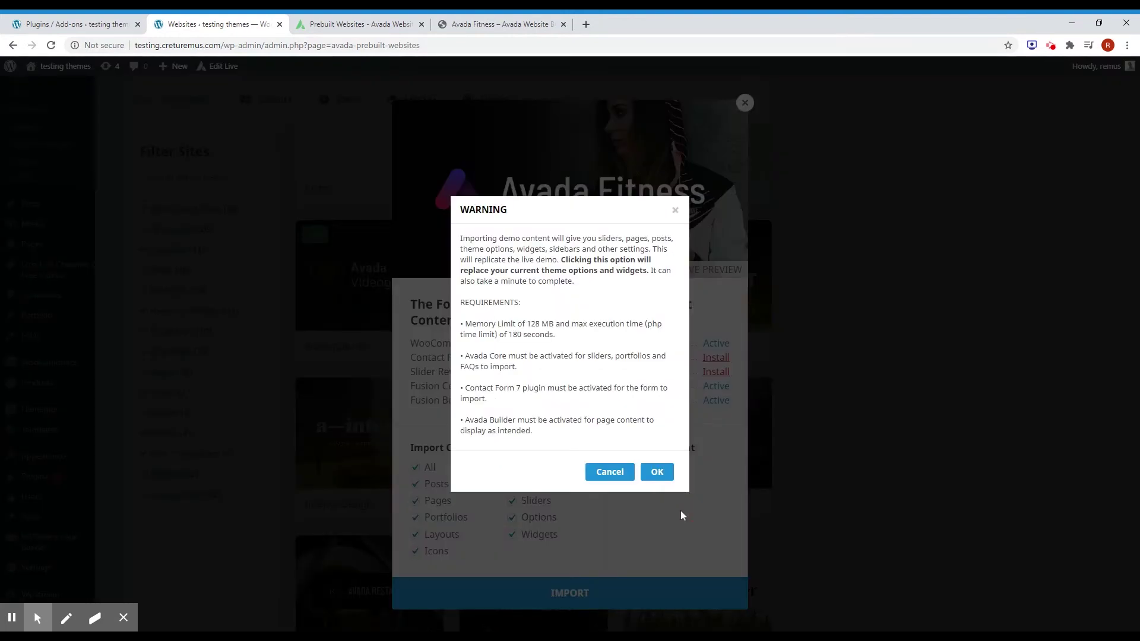
{"action": "left_click", "coordinate": [657, 475]}
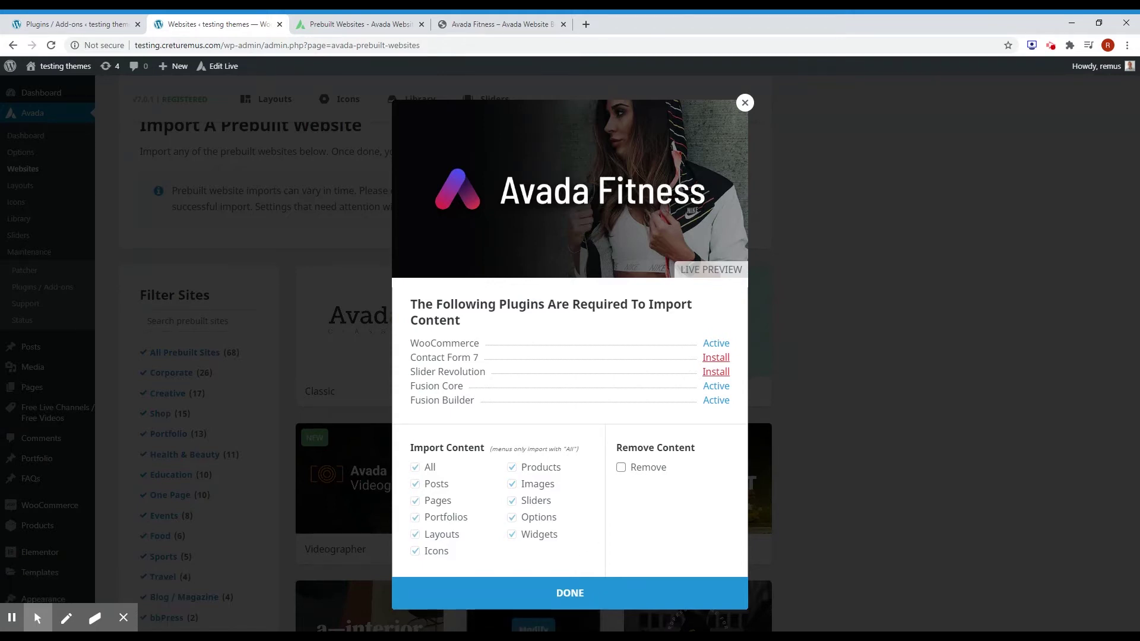
{"action": "left_click", "coordinate": [555, 590]}
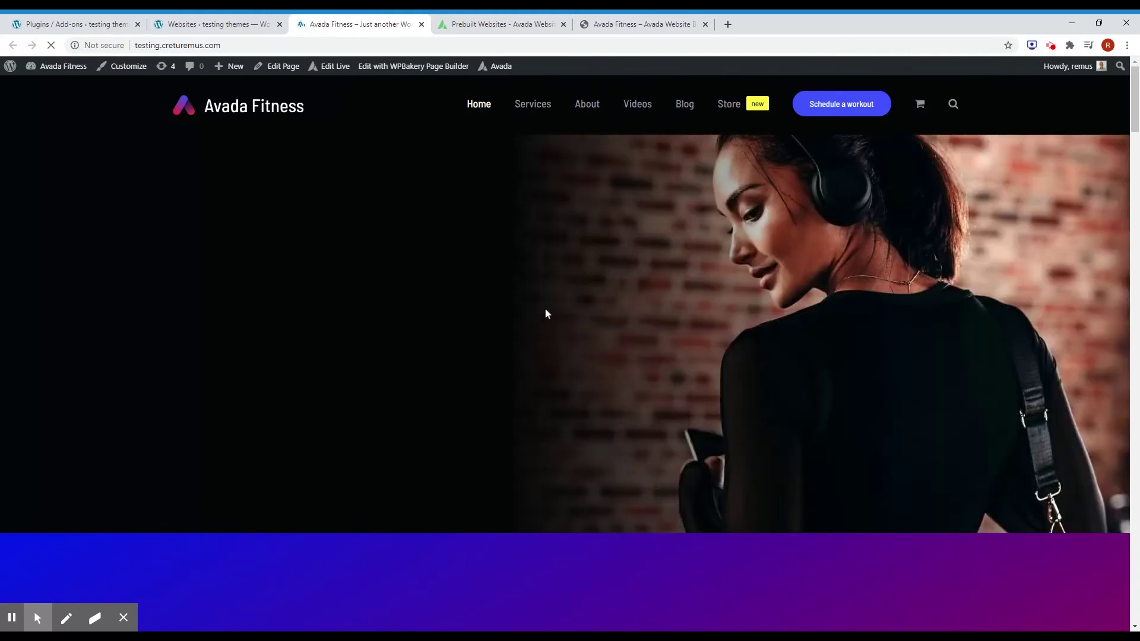
Step: Scroll down through the imported Fitness homepage and back up to the top hero
{"action": "scroll", "coordinate": [546, 313], "scroll_direction": "down", "scroll_amount": 3}
{"action": "scroll", "coordinate": [547, 315], "scroll_direction": "down", "scroll_amount": 4}
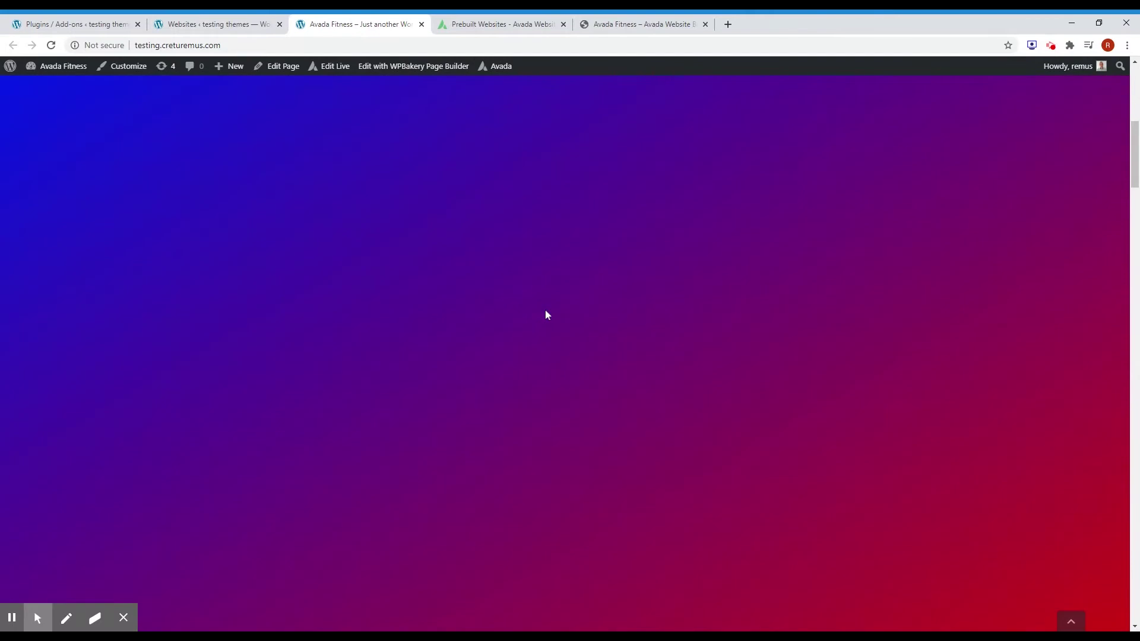
{"action": "scroll", "coordinate": [547, 315], "scroll_direction": "down", "scroll_amount": 5}
{"action": "scroll", "coordinate": [546, 316], "scroll_direction": "up", "scroll_amount": 5}
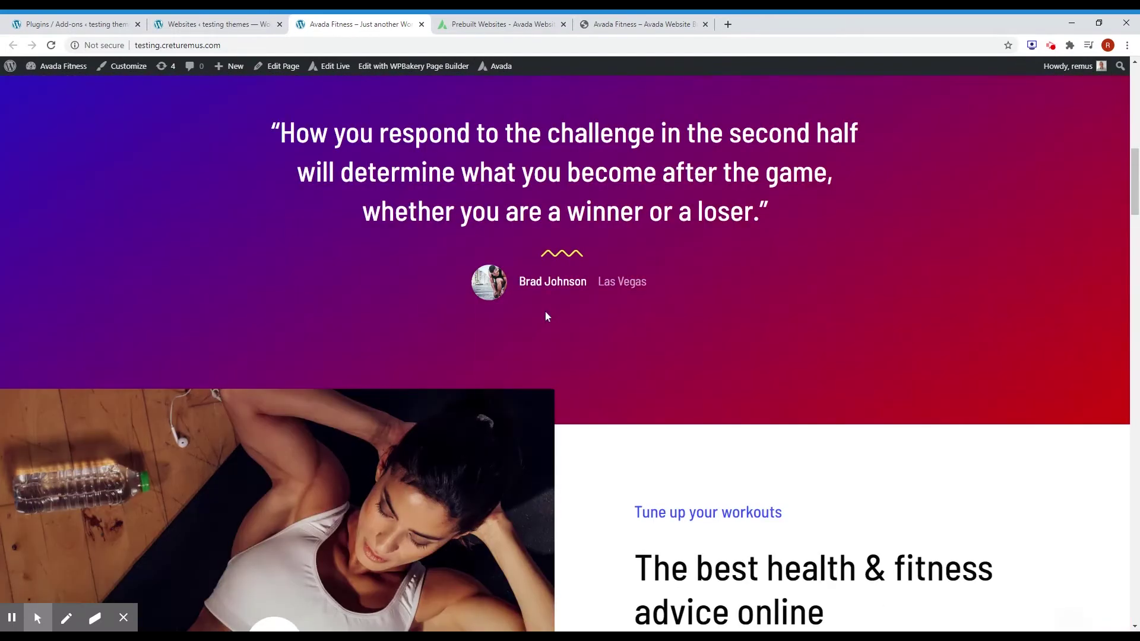
{"action": "scroll", "coordinate": [547, 315], "scroll_direction": "up", "scroll_amount": 5}
{"action": "scroll", "coordinate": [547, 316], "scroll_direction": "down", "scroll_amount": 10}
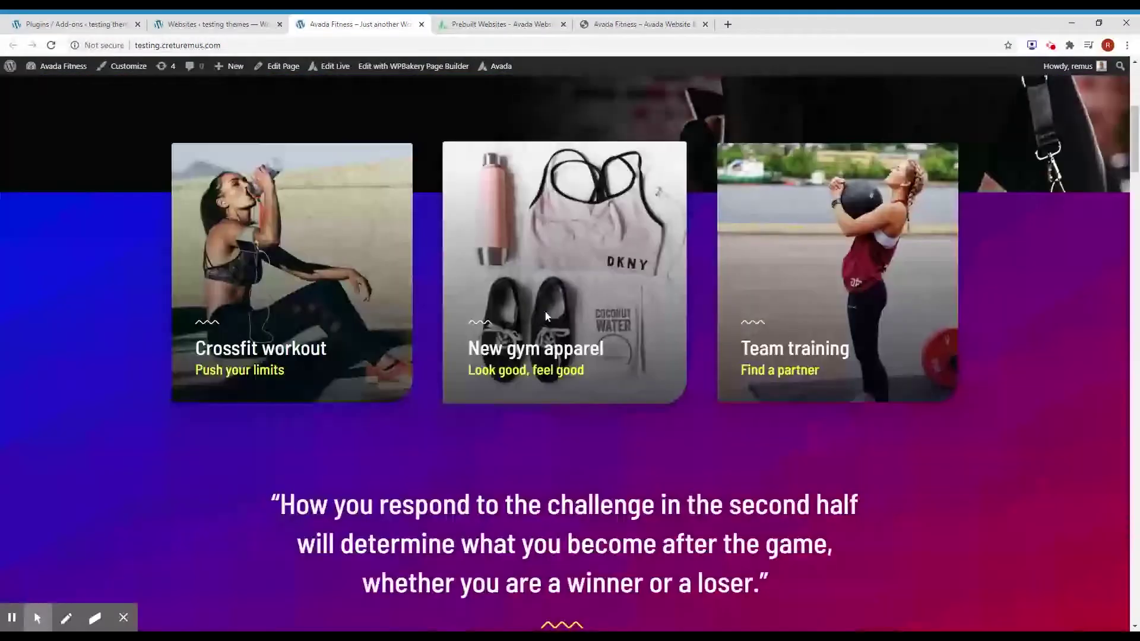
{"action": "scroll", "coordinate": [546, 315], "scroll_direction": "up", "scroll_amount": 10}
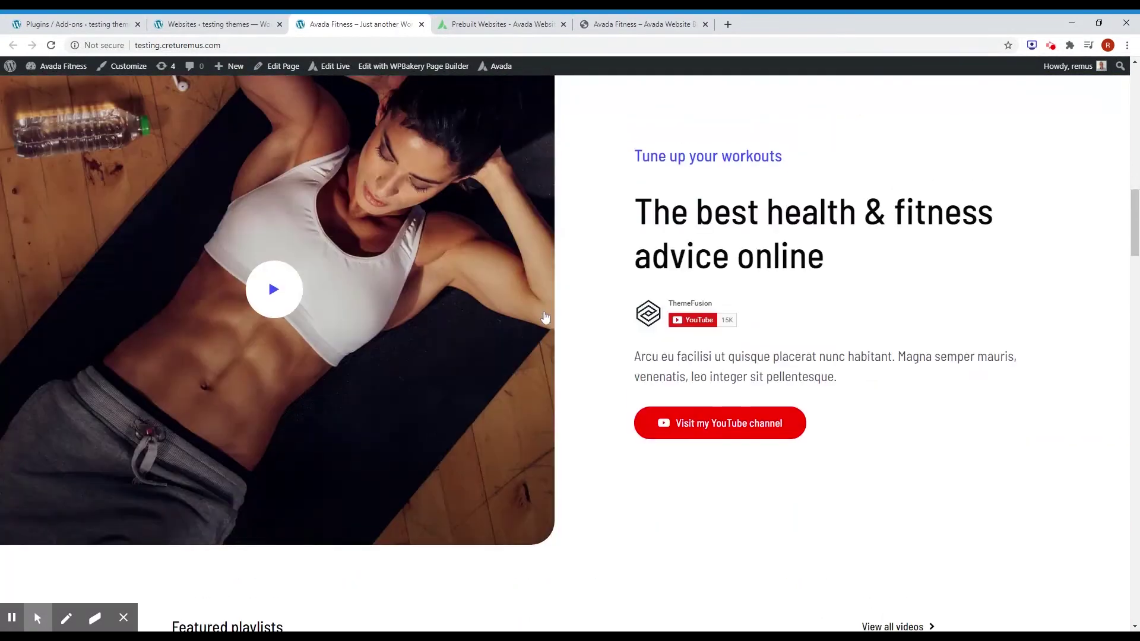
{"action": "scroll", "coordinate": [544, 312], "scroll_direction": "up", "scroll_amount": 4}
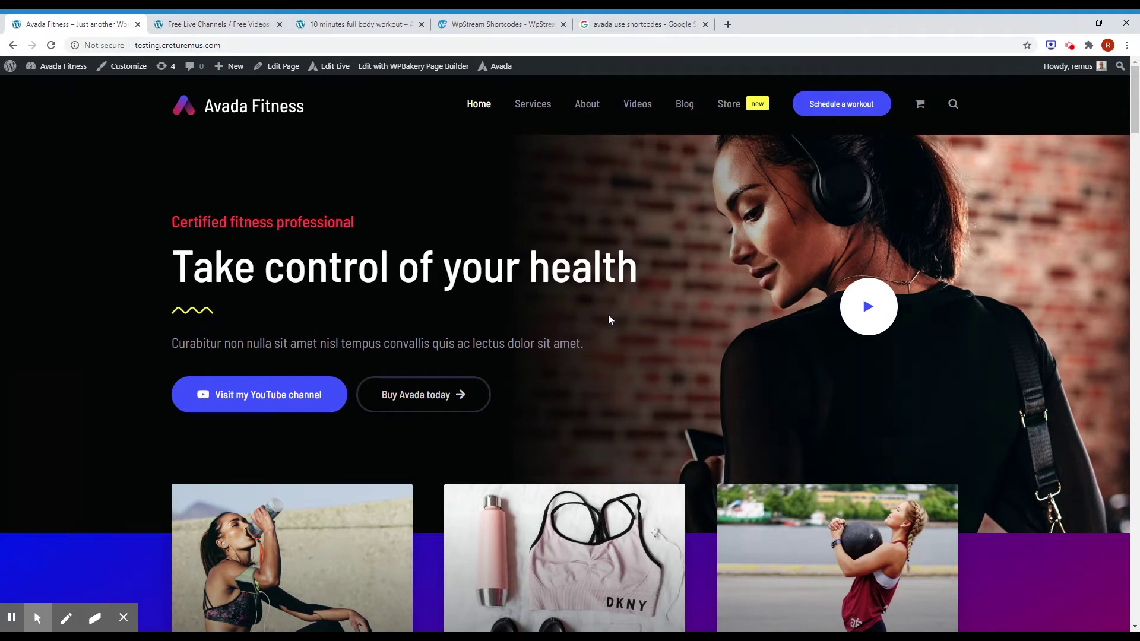
Step: Open Videos > Video Single Page and scroll to view the embedded YouTube workout video
{"action": "scroll", "coordinate": [613, 311], "scroll_direction": "down", "scroll_amount": 4}
{"action": "scroll", "coordinate": [612, 311], "scroll_direction": "up", "scroll_amount": 4}
{"action": "mouse_move", "coordinate": [635, 106]}
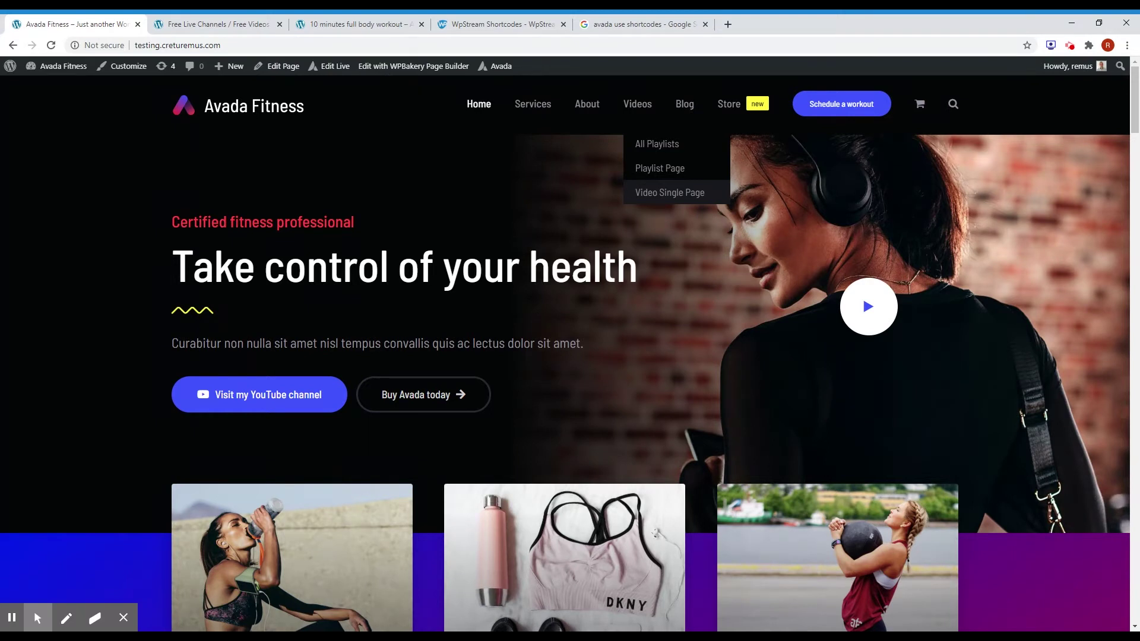
{"action": "left_click", "coordinate": [669, 192]}
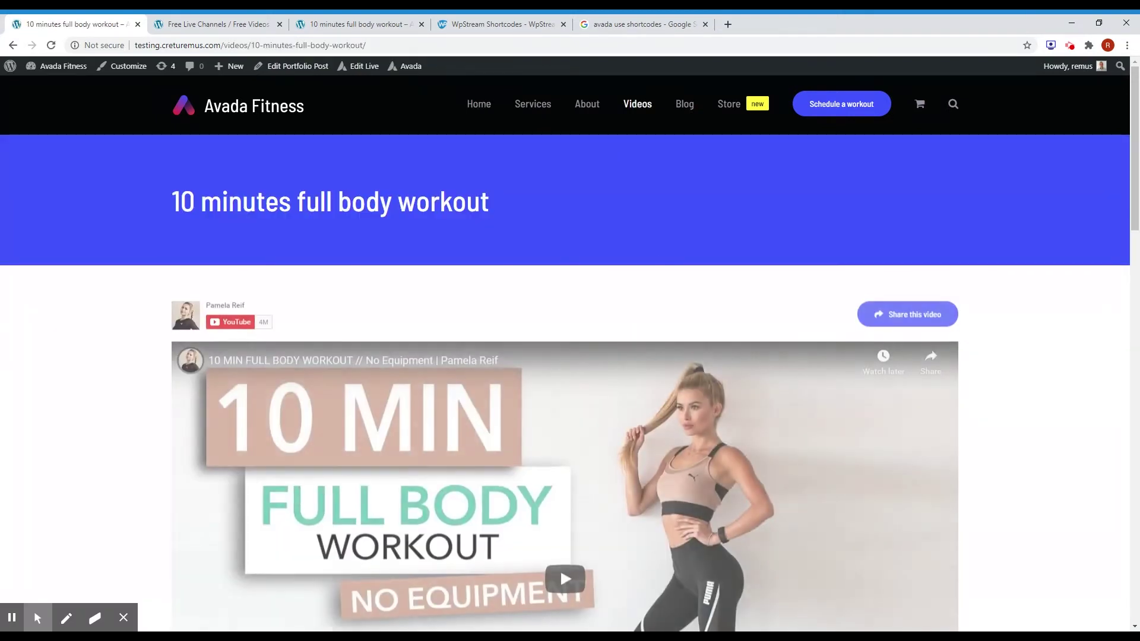
{"action": "scroll", "coordinate": [640, 224], "scroll_direction": "down", "scroll_amount": 4}
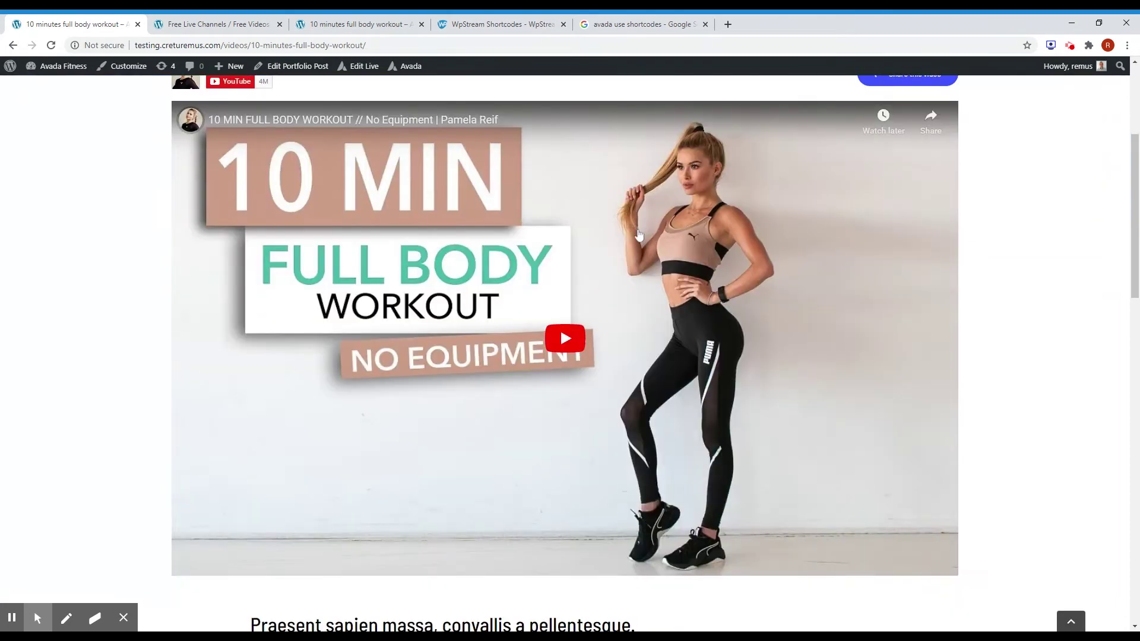
{"action": "scroll", "coordinate": [433, 196], "scroll_direction": "up", "scroll_amount": 2}
{"action": "scroll", "coordinate": [515, 302], "scroll_direction": "down", "scroll_amount": 1}
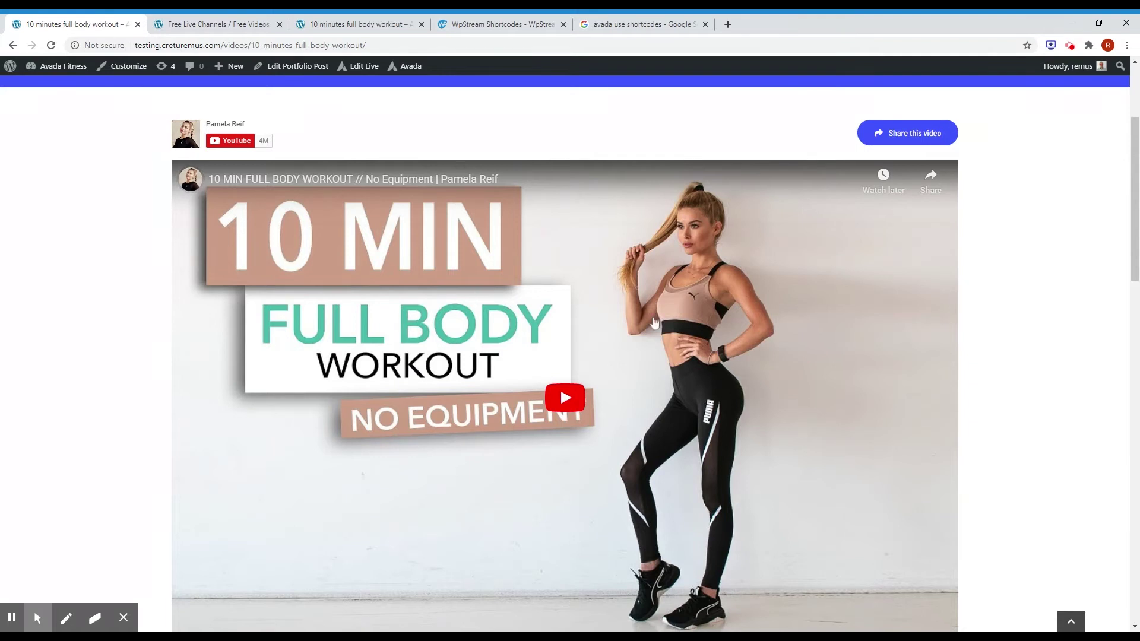
{"action": "scroll", "coordinate": [653, 322], "scroll_direction": "up", "scroll_amount": 1}
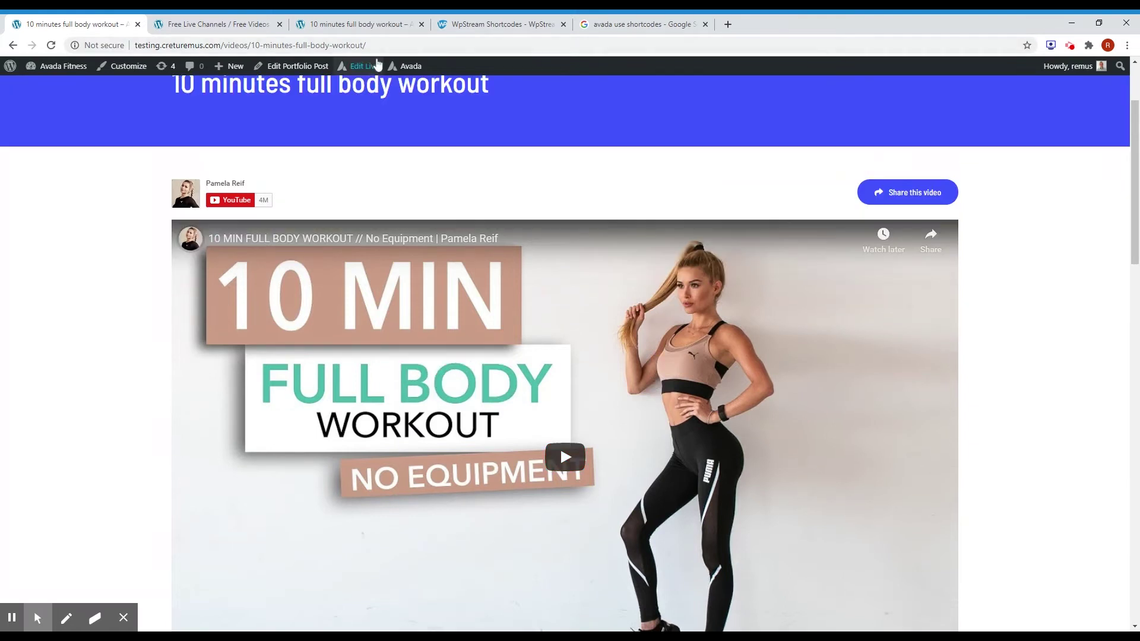
Step: Open the '10 minutes full body workout' post in the editor to see its Youtube element
{"action": "mouse_move", "coordinate": [384, 71]}
{"action": "left_click", "coordinate": [297, 66]}
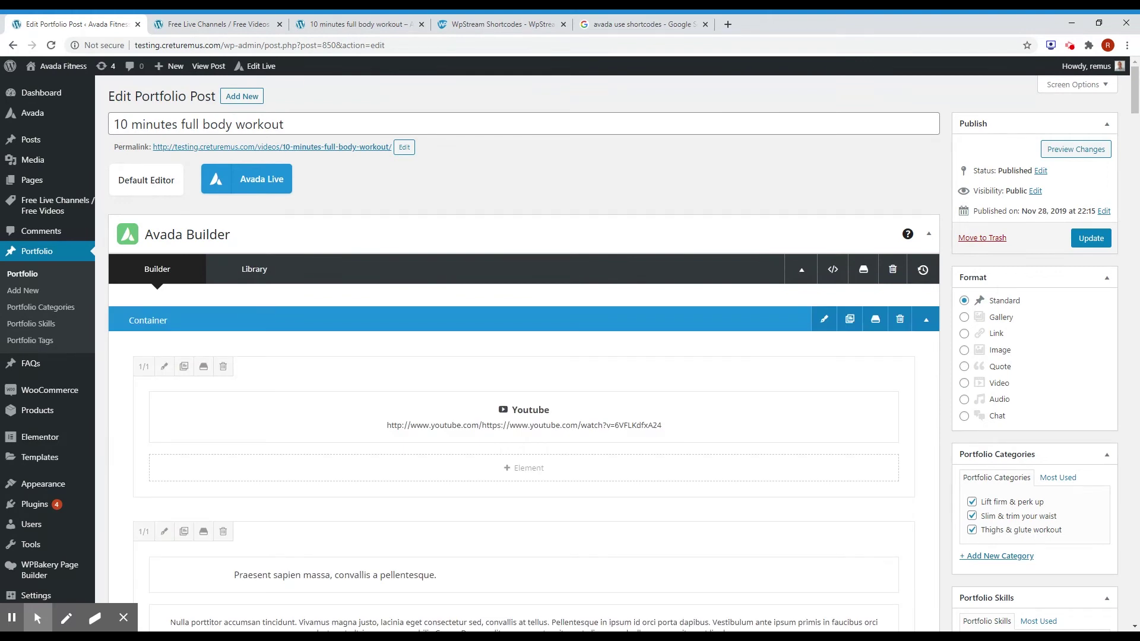
{"action": "mouse_move", "coordinate": [455, 417]}
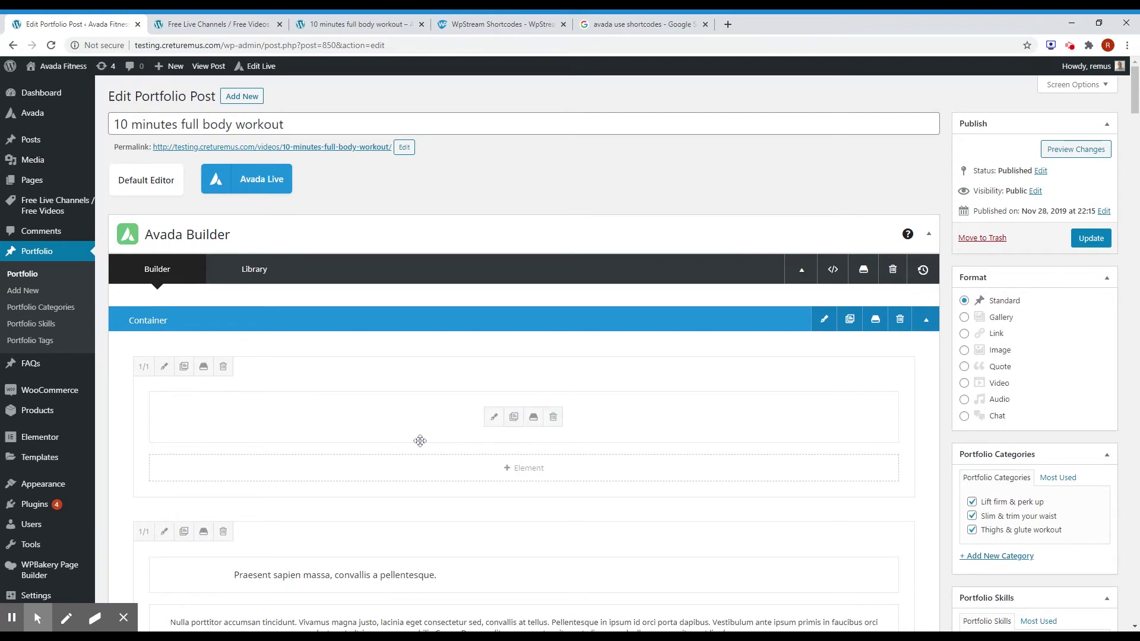
Step: Add and publish a new free live channel titled 'Testing Live Streaming'
{"action": "left_click", "coordinate": [235, 18]}
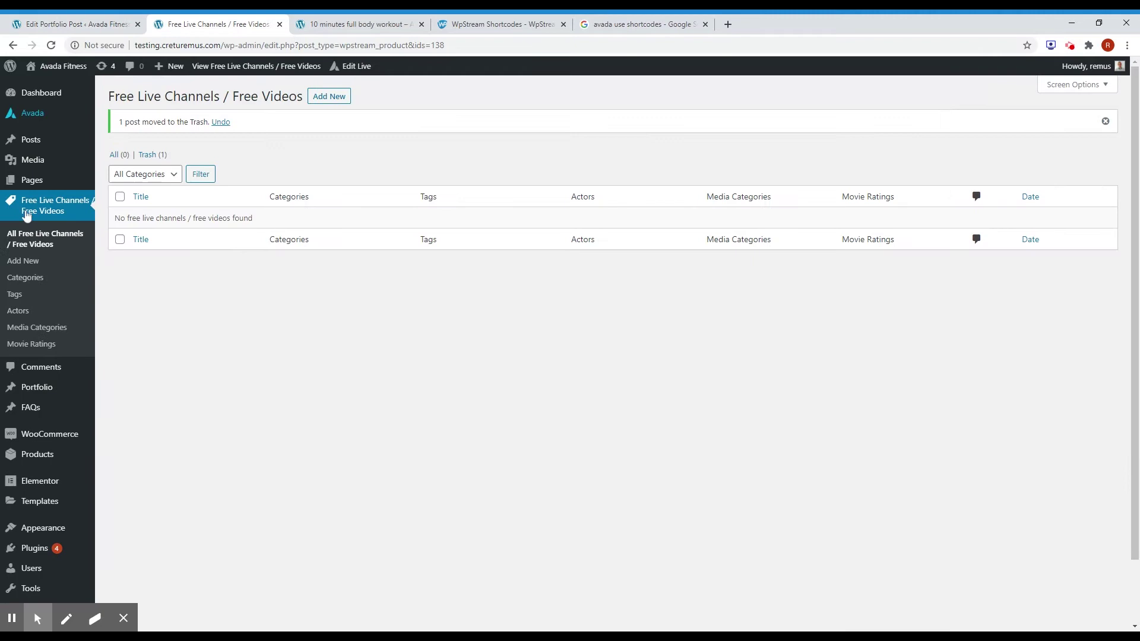
{"action": "left_click", "coordinate": [23, 261]}
{"action": "type", "text": "Testing"}
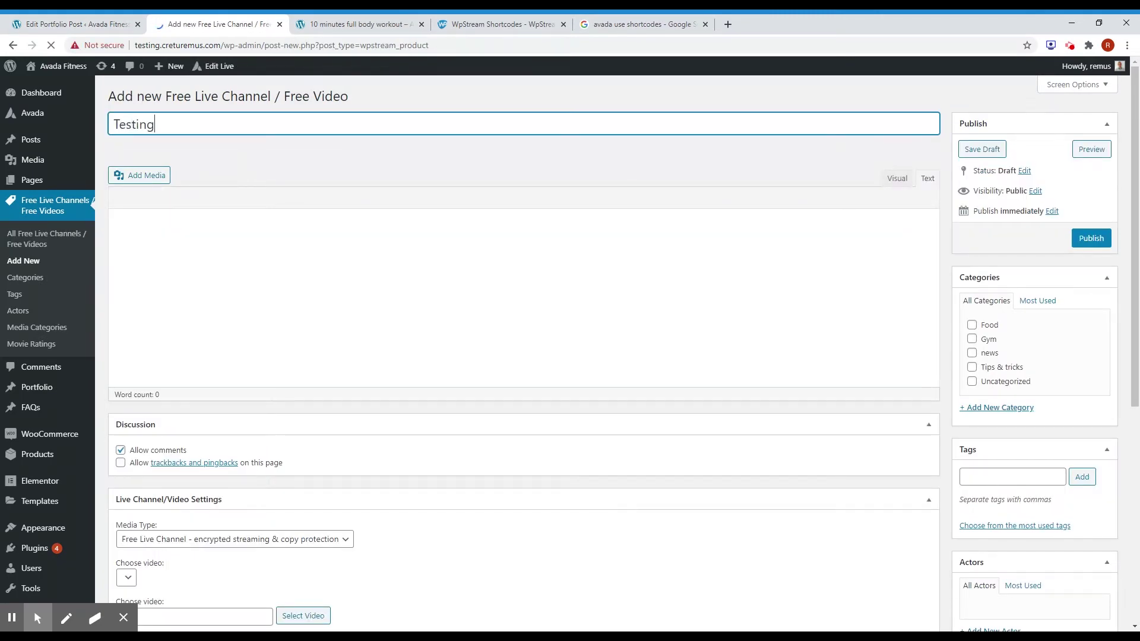
{"action": "type", "text": " Live Streaming"}
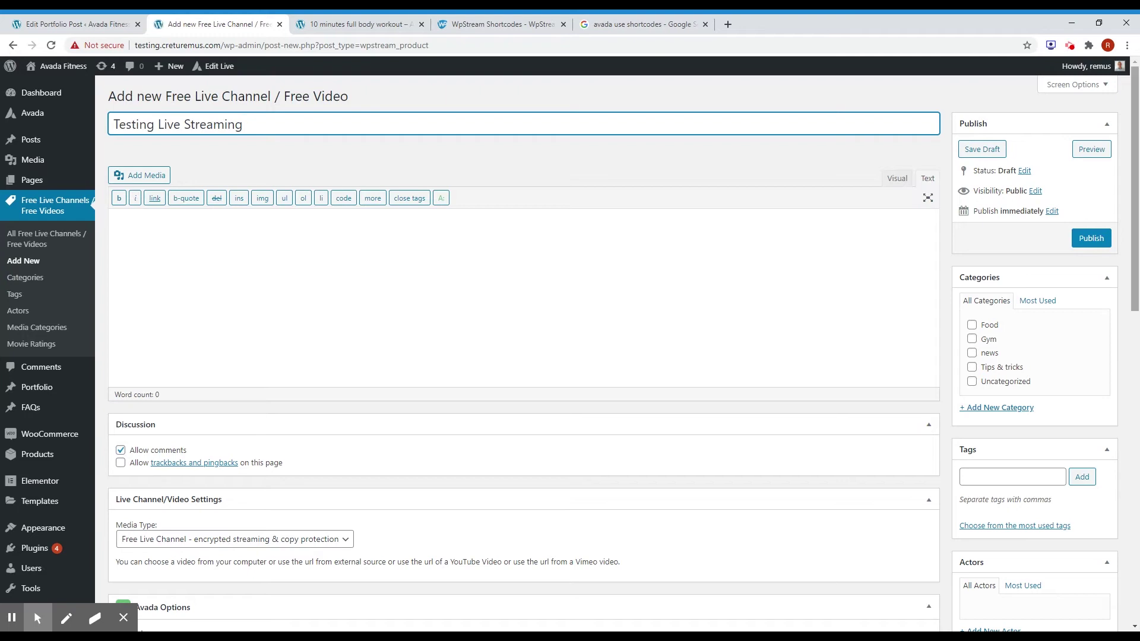
{"action": "left_click", "coordinate": [1091, 238]}
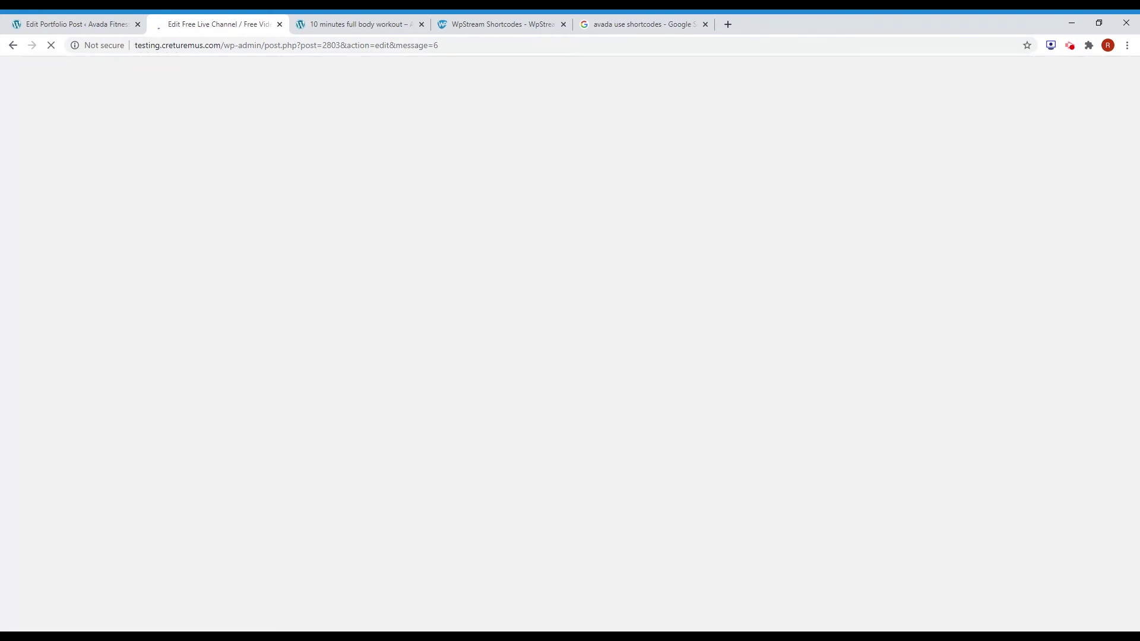
{"action": "left_click", "coordinate": [502, 24]}
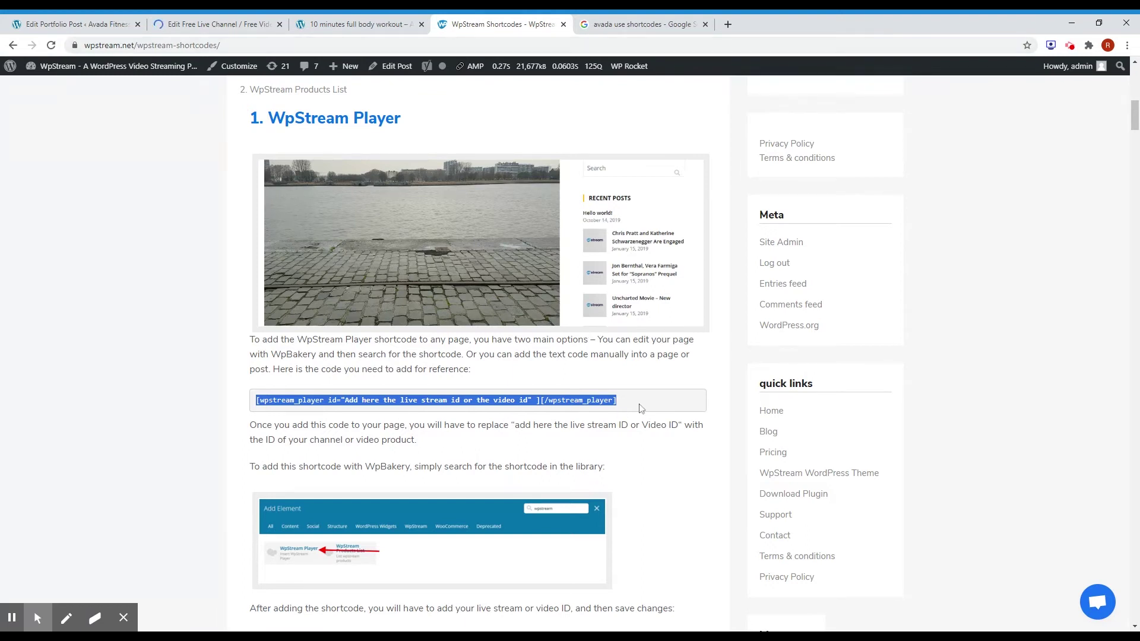
Step: Select the wpstream_player shortcode line in the docs, then return to the portfolio post editor
{"action": "left_click", "coordinate": [622, 400]}
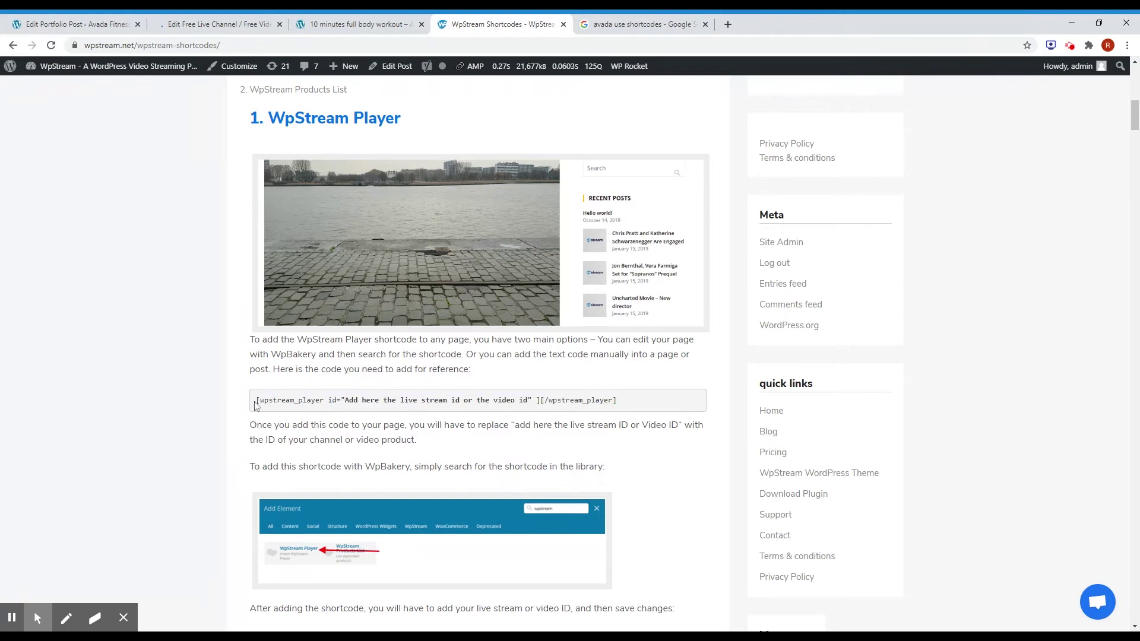
{"action": "left_click_drag", "start_coordinate": [257, 402], "coordinate": [627, 409]}
{"action": "key", "text": "ctrl+c"}
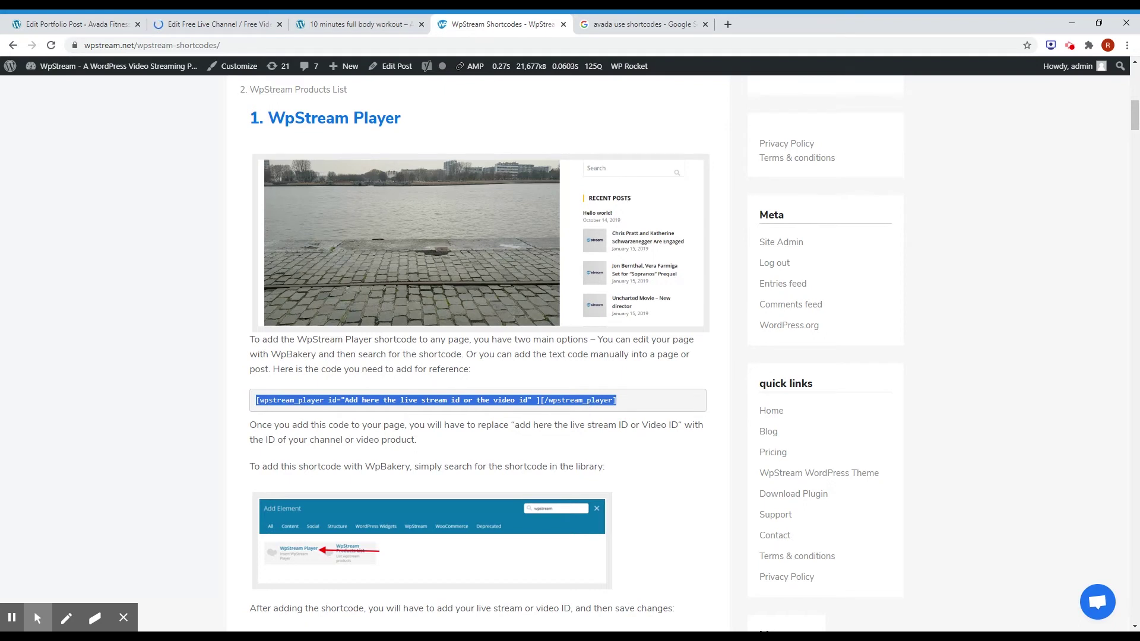
{"action": "left_click", "coordinate": [77, 23]}
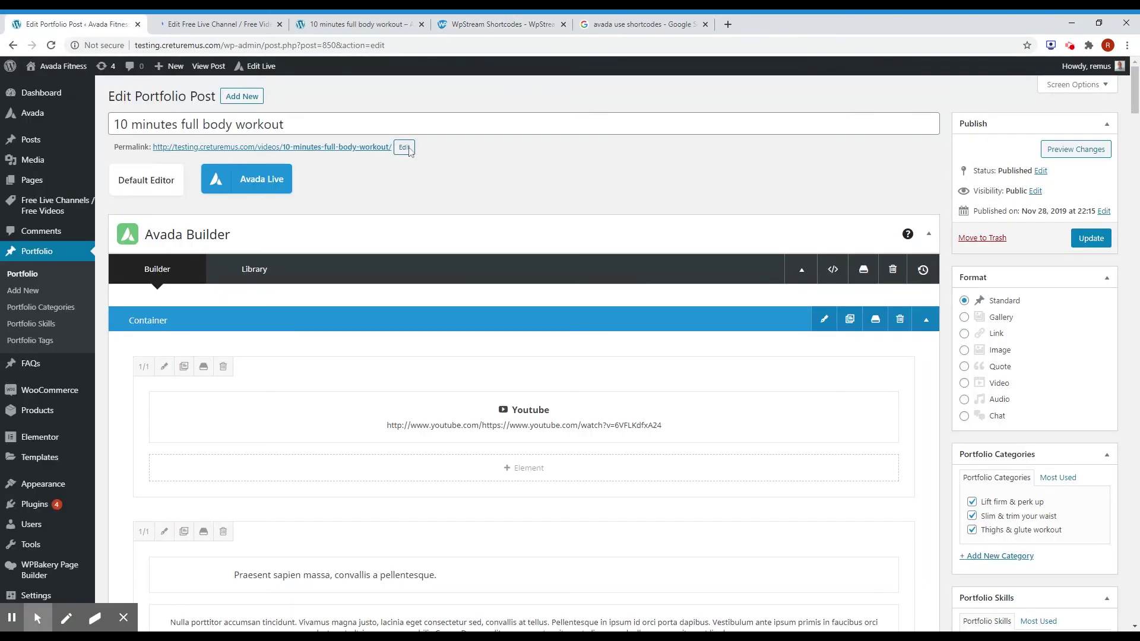
Step: Replace the YouTube element with a Text Block holding the pasted wpstream_player shortcode
{"action": "mouse_move", "coordinate": [552, 423]}
{"action": "left_click", "coordinate": [553, 417]}
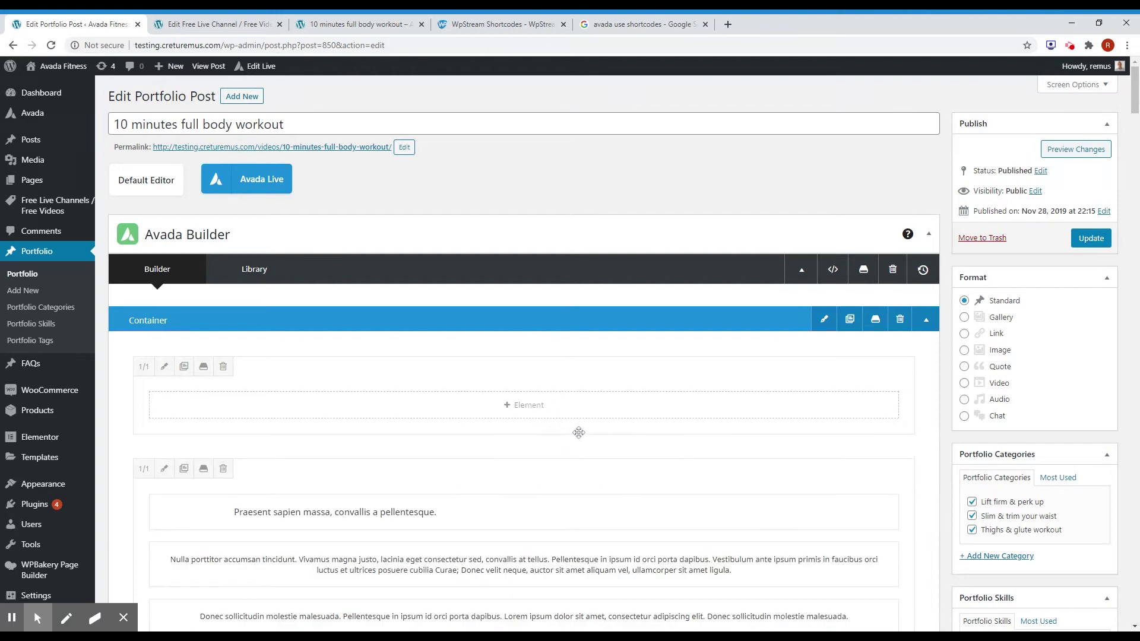
{"action": "left_click", "coordinate": [525, 410]}
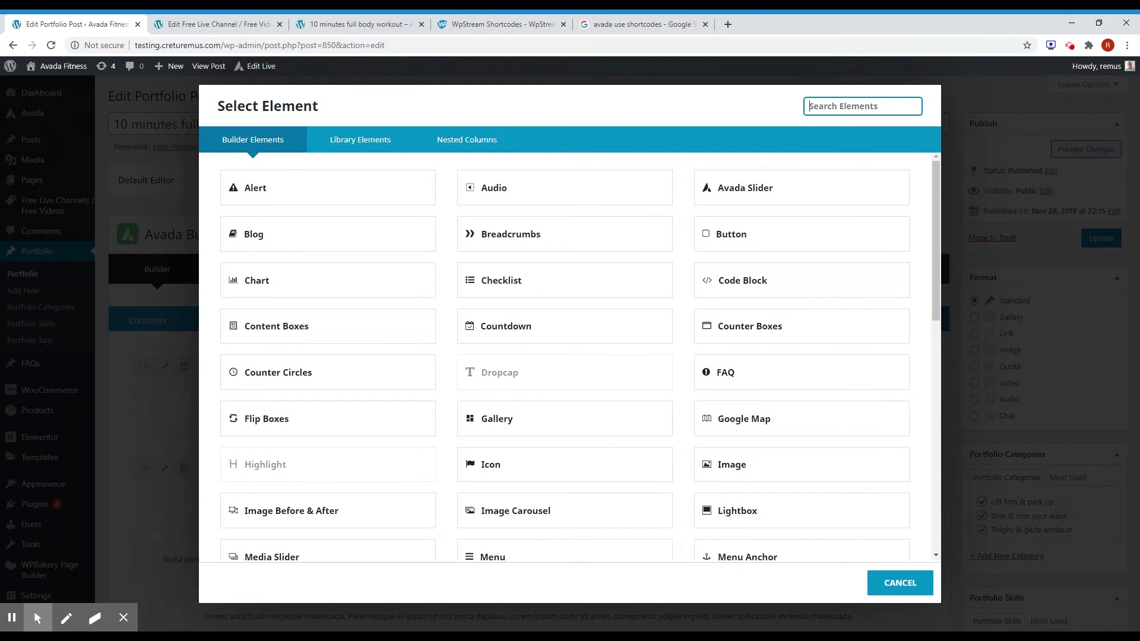
{"action": "type", "text": "tex"}
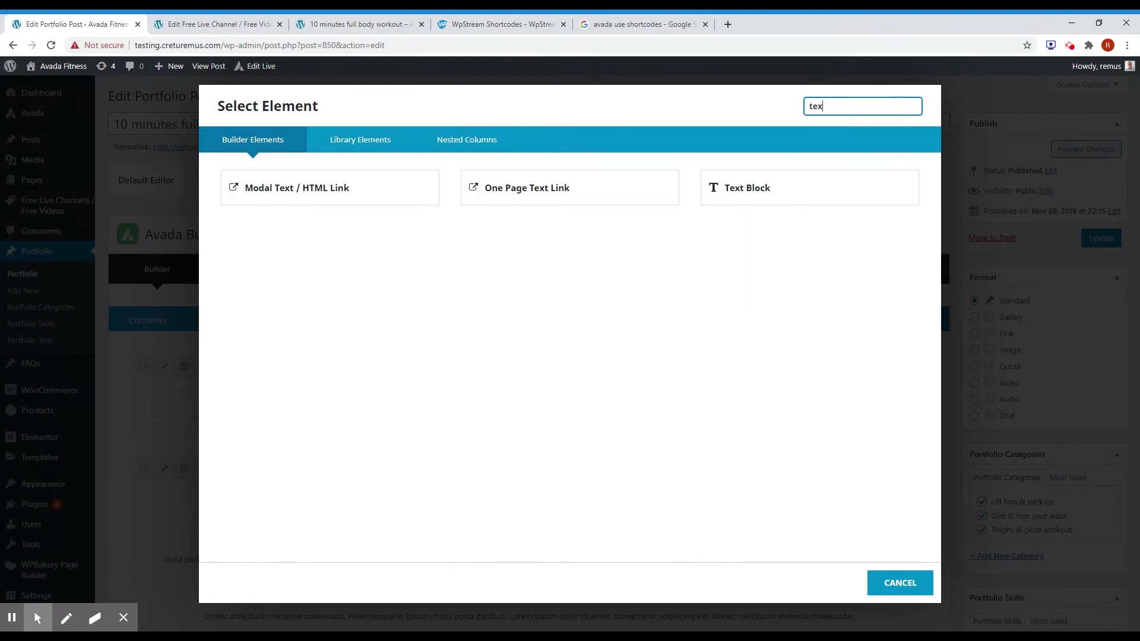
{"action": "left_click", "coordinate": [731, 188]}
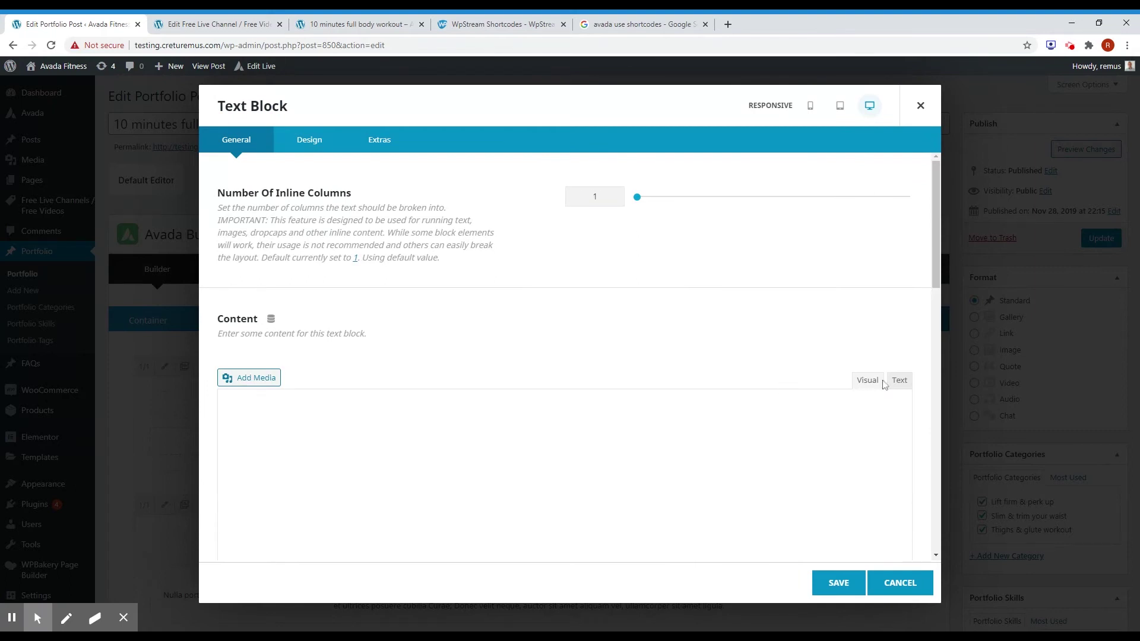
{"action": "left_click", "coordinate": [896, 381]}
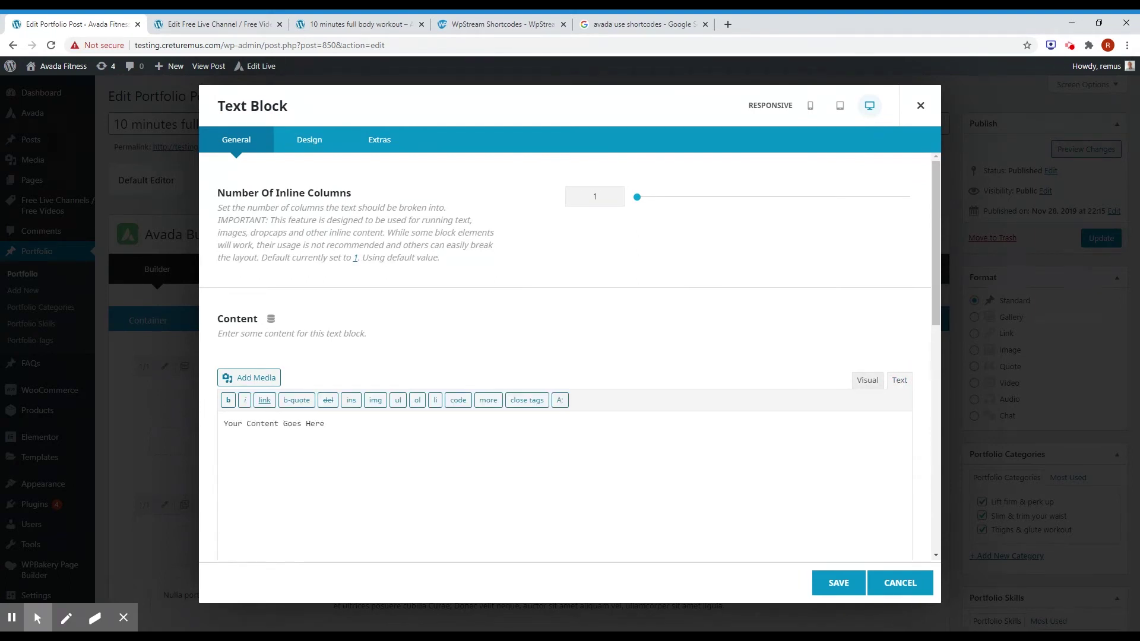
{"action": "key", "text": "ctrl+a"}
{"action": "key", "text": "ctrl+v"}
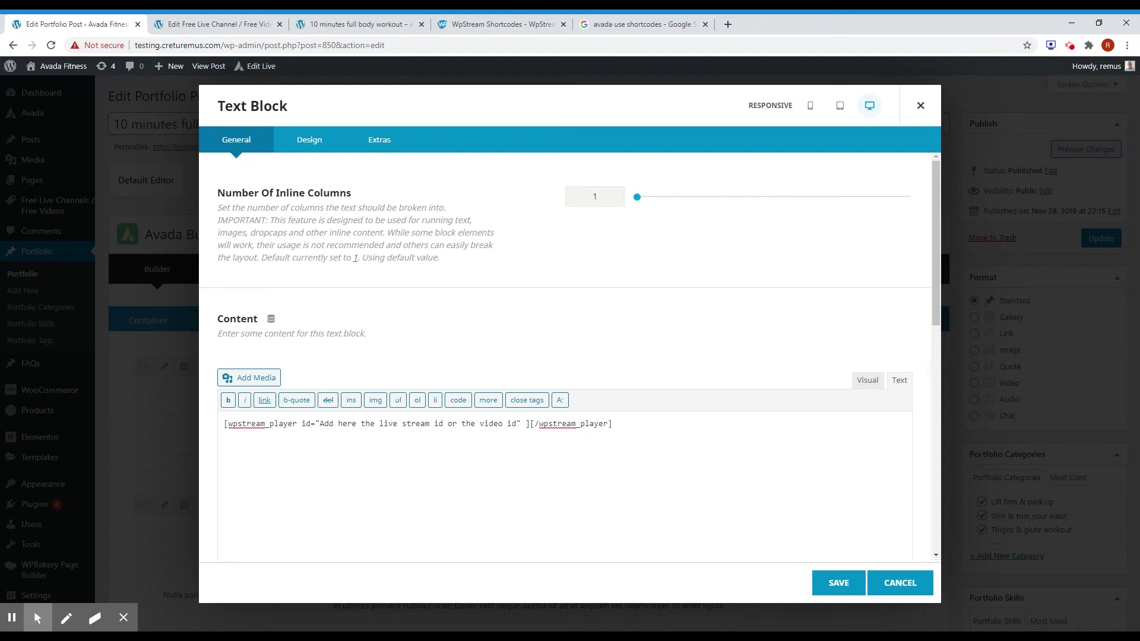
Step: Set the shortcode's id to 2803 from the live channel page, then save and update the post
{"action": "left_click_drag", "start_coordinate": [516, 423], "coordinate": [319, 424]}
{"action": "key", "text": "BackSpace"}
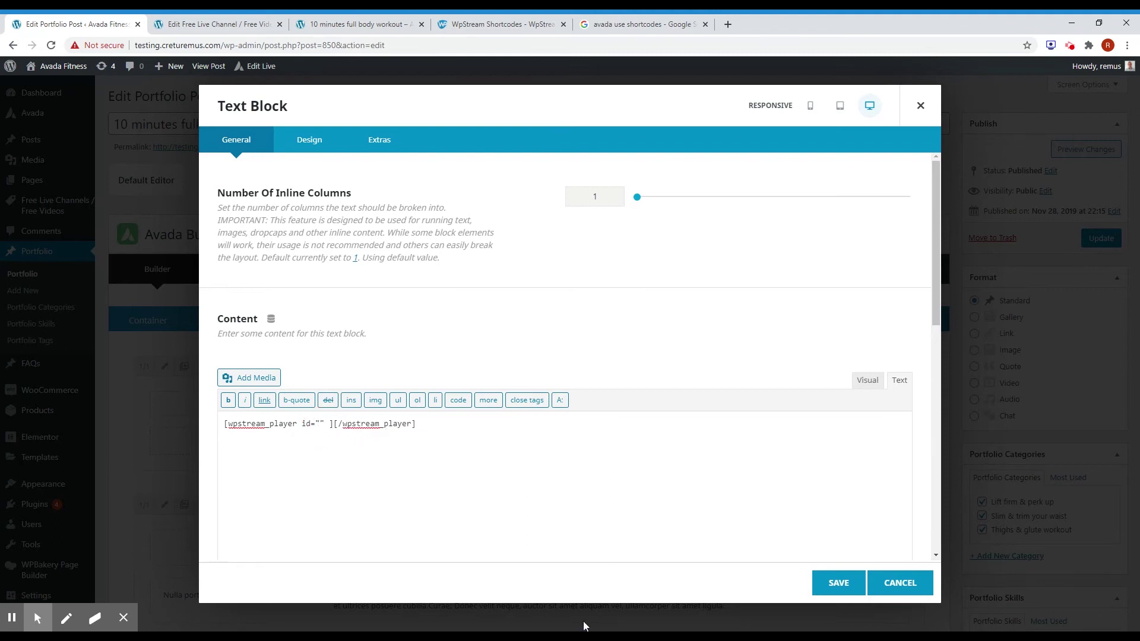
{"action": "left_click", "coordinate": [244, 23]}
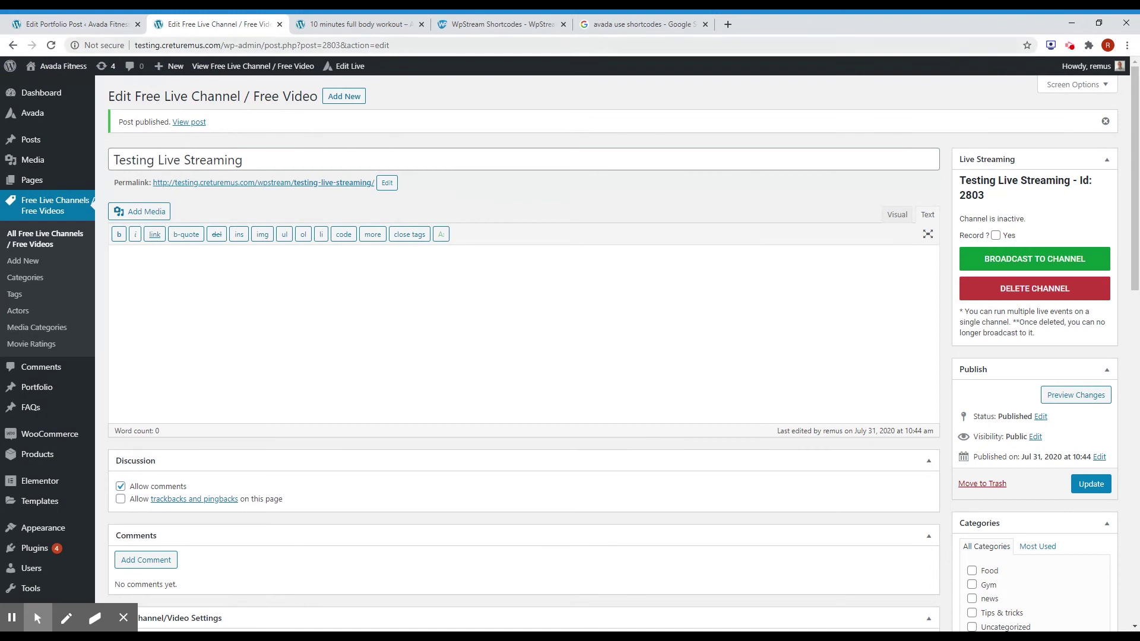
{"action": "double_click", "coordinate": [330, 46]}
{"action": "key", "text": "ctrl+c"}
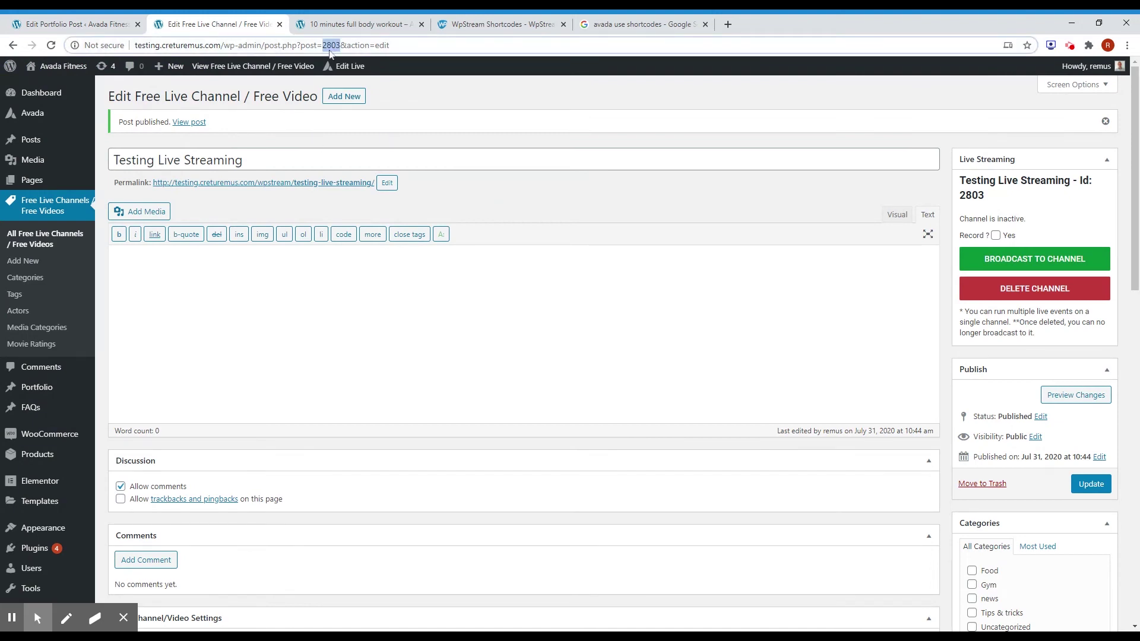
{"action": "left_click", "coordinate": [71, 23]}
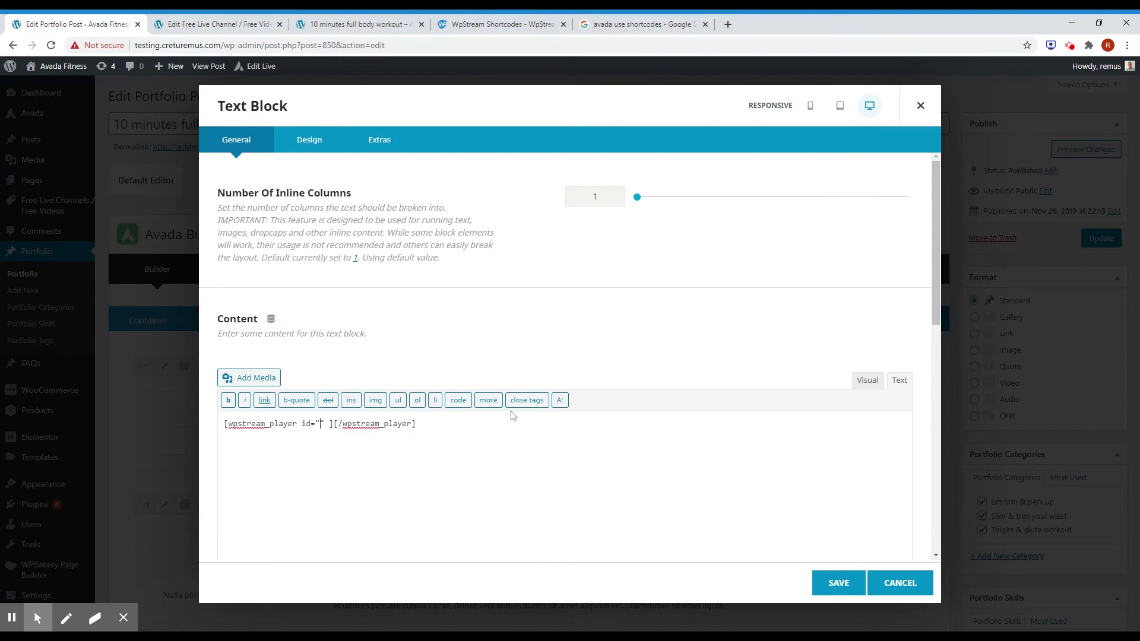
{"action": "key", "text": "ctrl+v"}
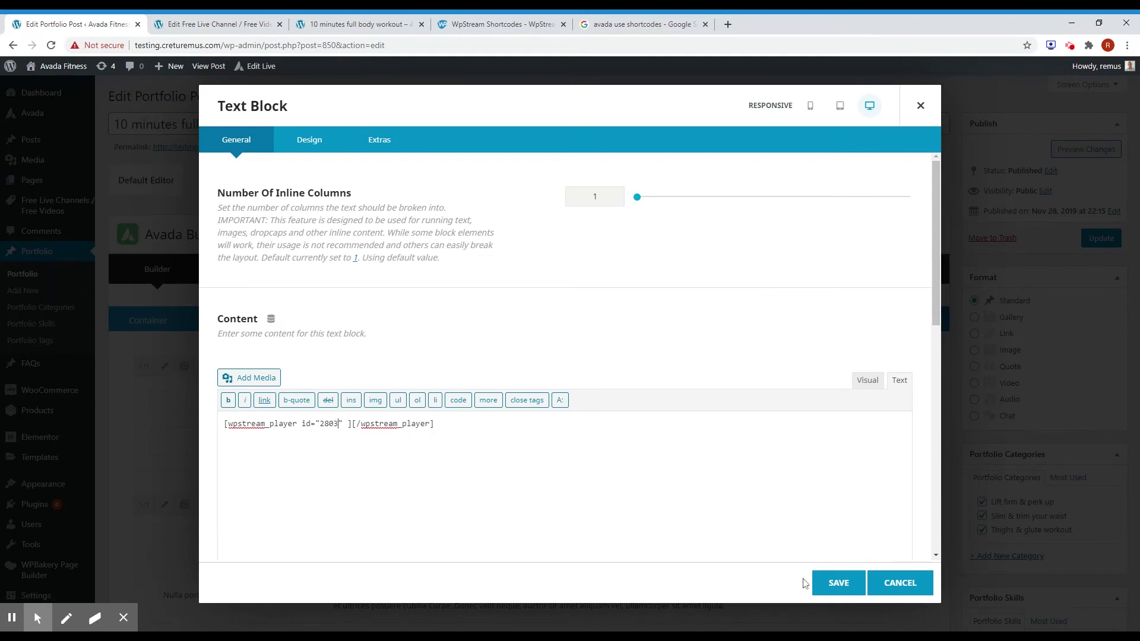
{"action": "left_click", "coordinate": [837, 585]}
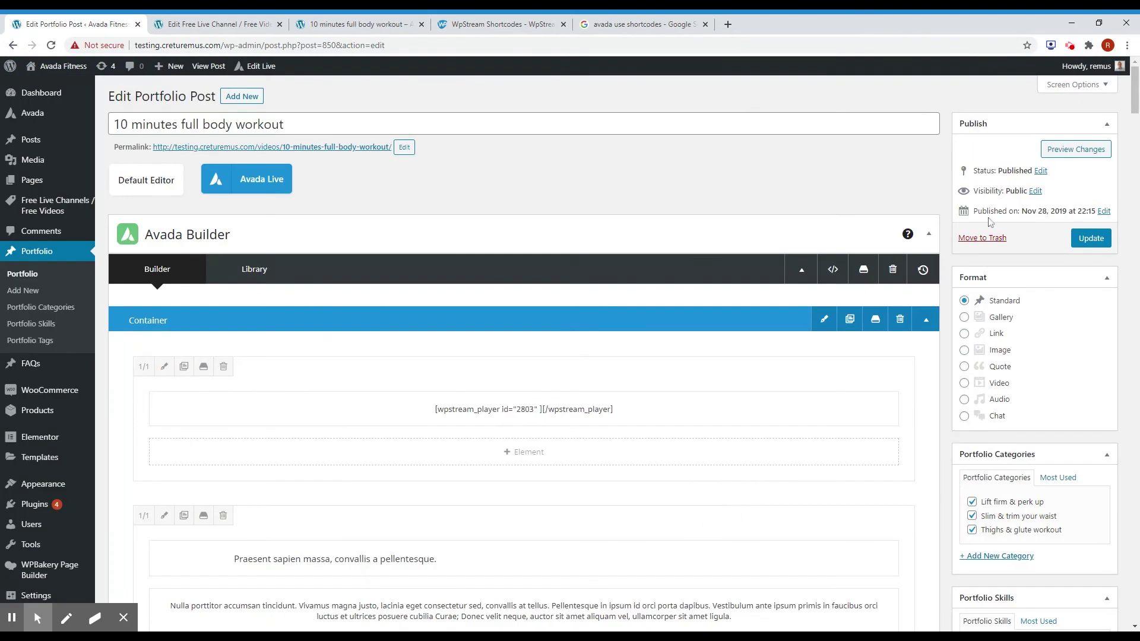
{"action": "left_click", "coordinate": [1091, 238]}
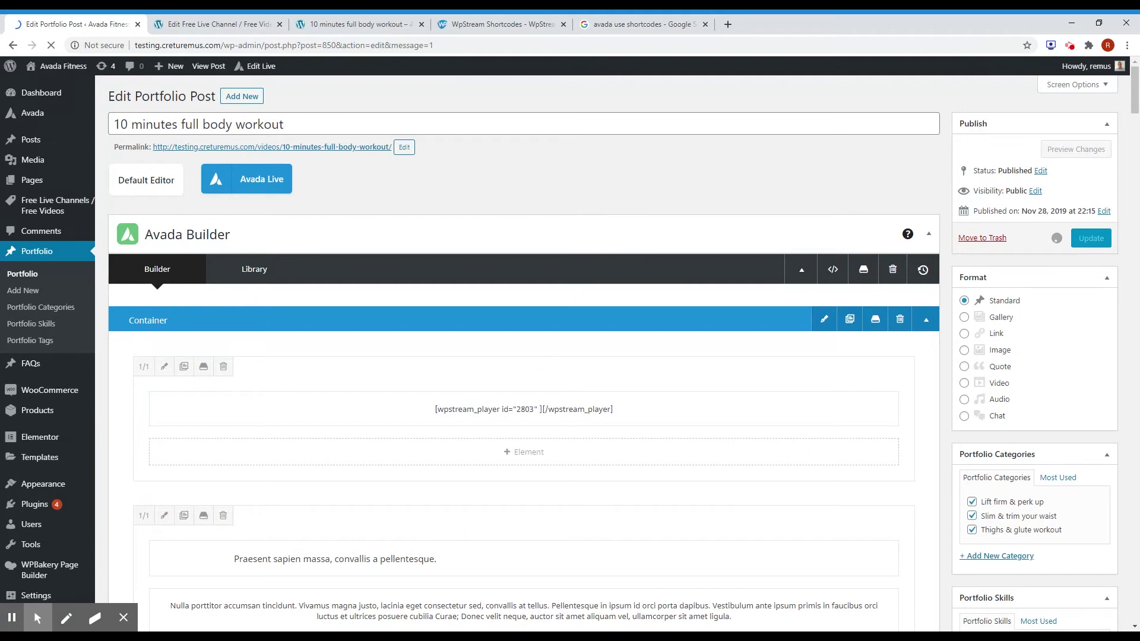
Step: Reload the workout post's public page and find the WpStream player reading 'We are not live at this moment.'
{"action": "left_click", "coordinate": [350, 22]}
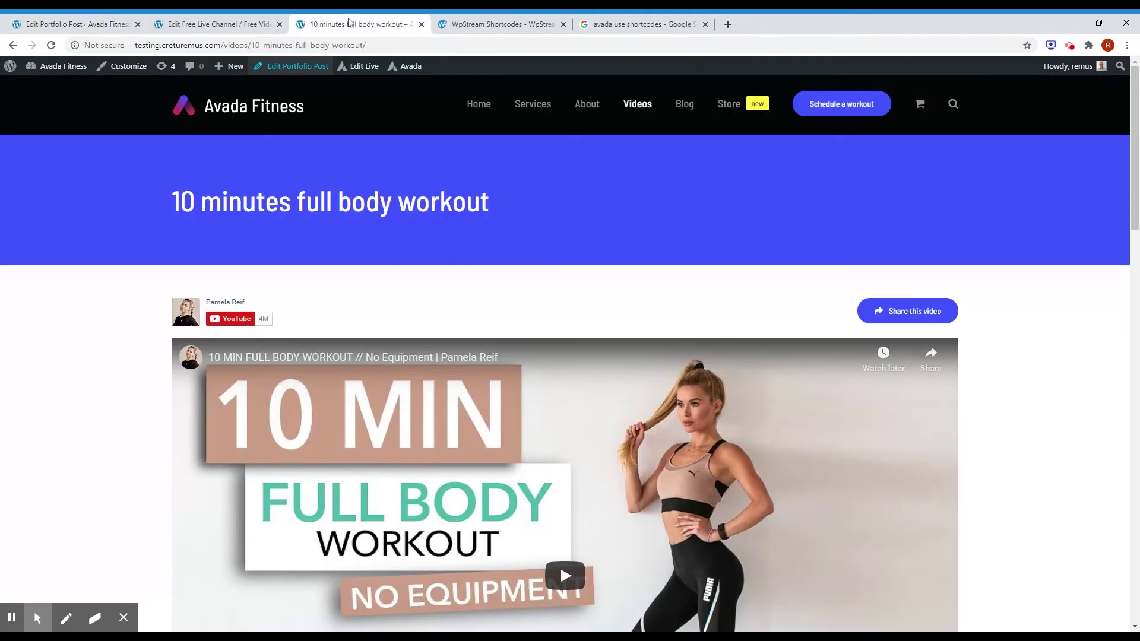
{"action": "left_click", "coordinate": [51, 45]}
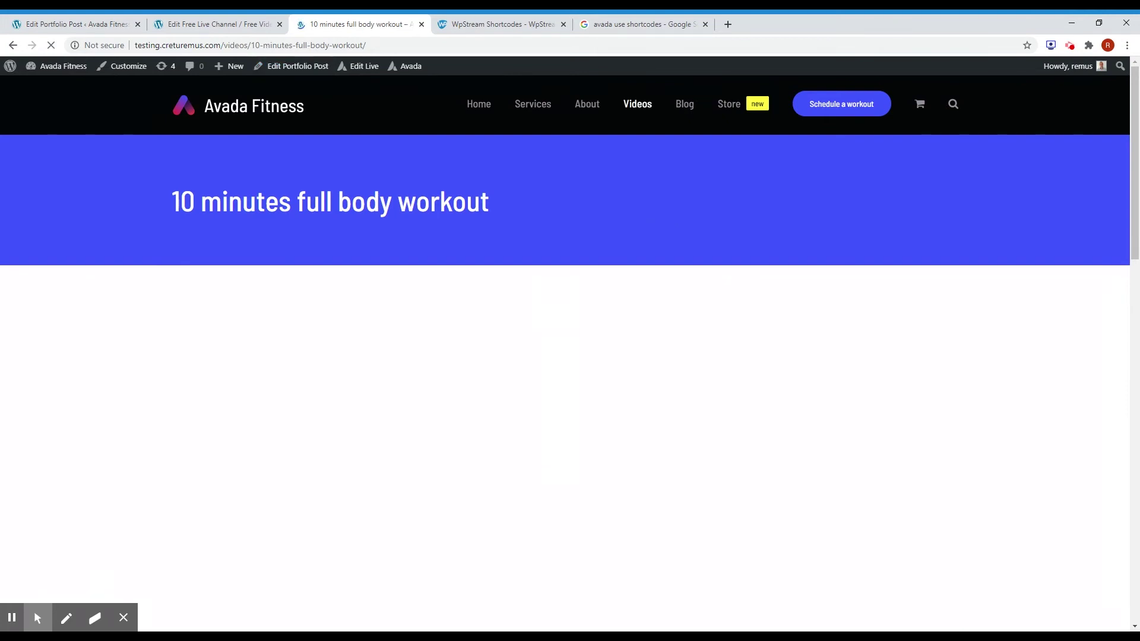
{"action": "scroll", "coordinate": [603, 255], "scroll_direction": "down", "scroll_amount": 2}
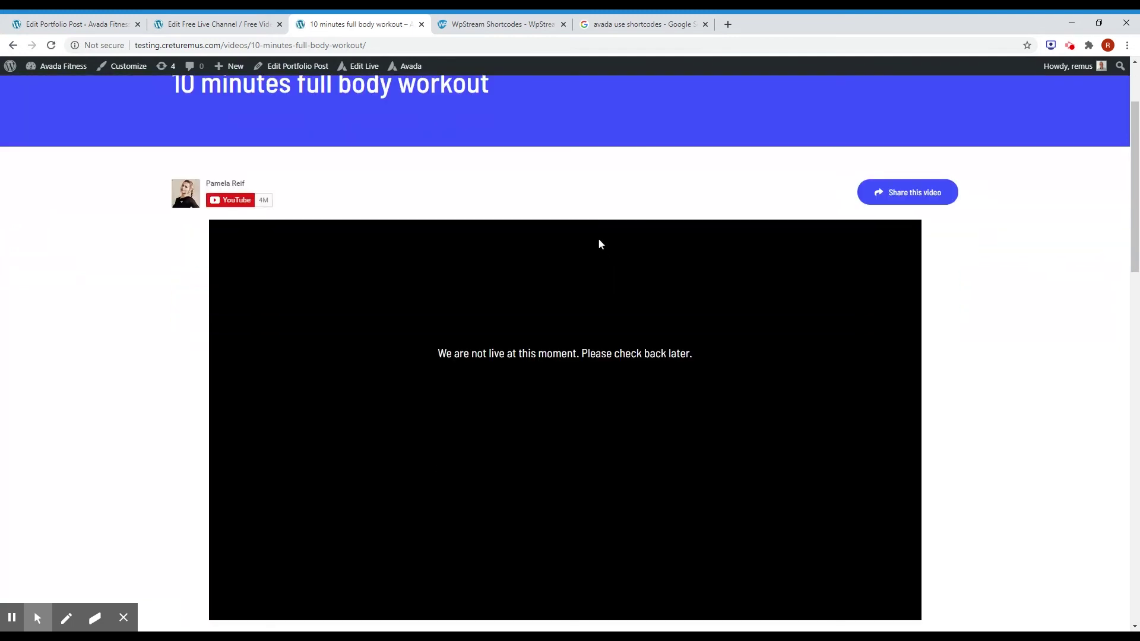
{"action": "scroll", "coordinate": [599, 243], "scroll_direction": "down", "scroll_amount": 1}
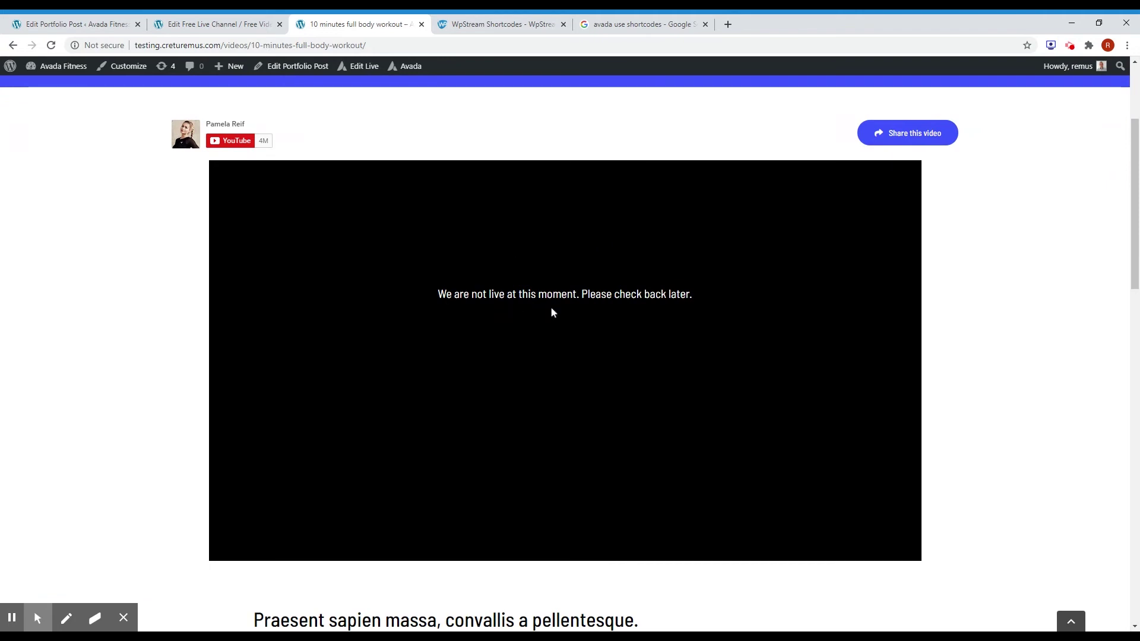
{"action": "scroll", "coordinate": [659, 328], "scroll_direction": "down", "scroll_amount": 3}
{"action": "scroll", "coordinate": [747, 394], "scroll_direction": "down", "scroll_amount": 5}
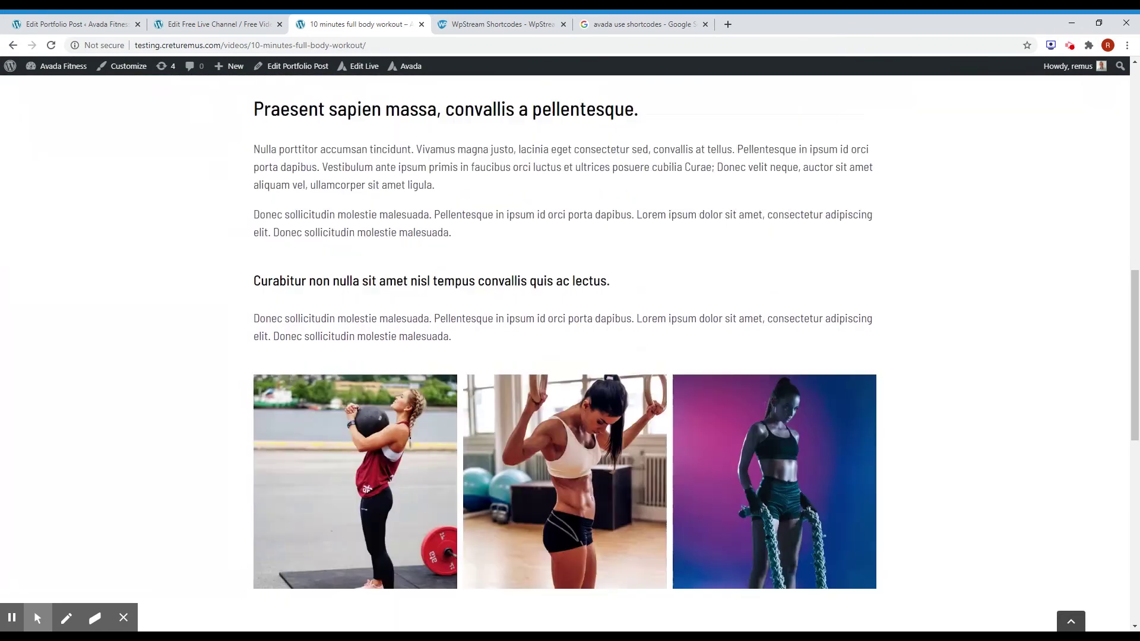
{"action": "scroll", "coordinate": [570, 336], "scroll_direction": "up", "scroll_amount": 11}
{"action": "scroll", "coordinate": [570, 337], "scroll_direction": "down", "scroll_amount": 1}
{"action": "scroll", "coordinate": [568, 334], "scroll_direction": "down", "scroll_amount": 2}
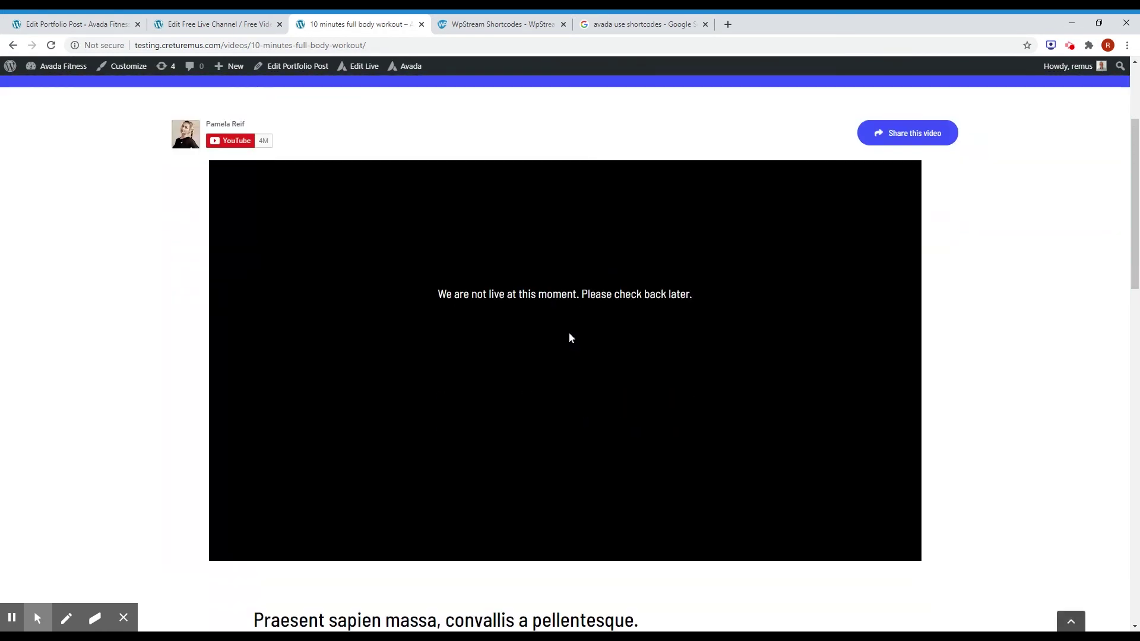
{"action": "scroll", "coordinate": [568, 334], "scroll_direction": "up", "scroll_amount": 1}
{"action": "left_click", "coordinate": [37, 618]}
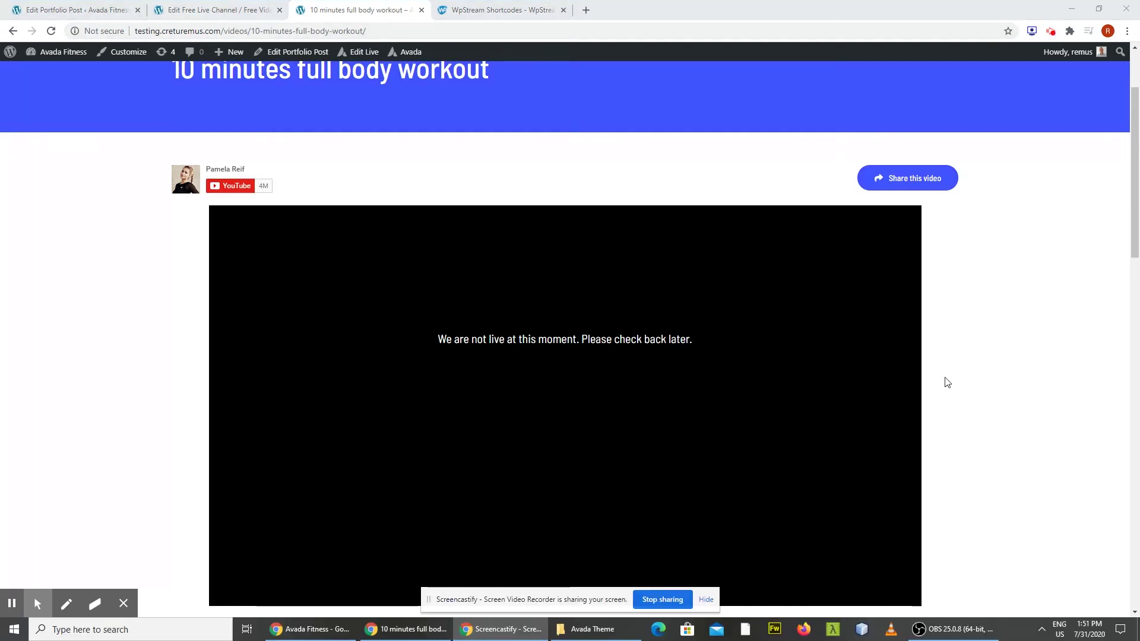
Step: Broadcast to the Testing Live Streaming channel and show its RTMP server and stream key
{"action": "left_click", "coordinate": [229, 10]}
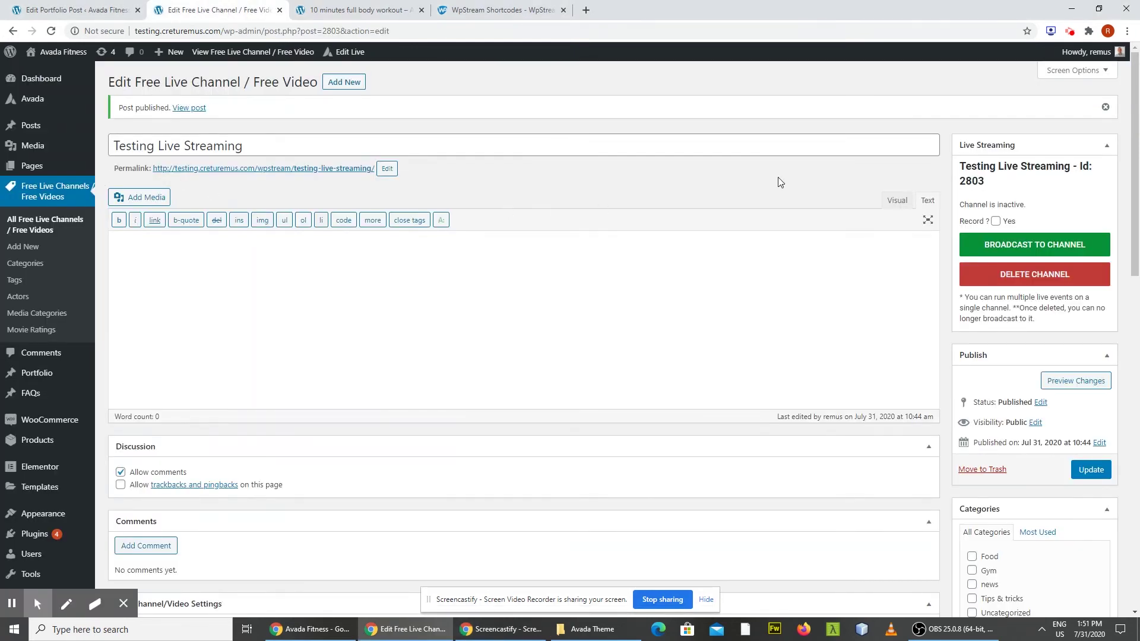
{"action": "left_click", "coordinate": [1008, 252]}
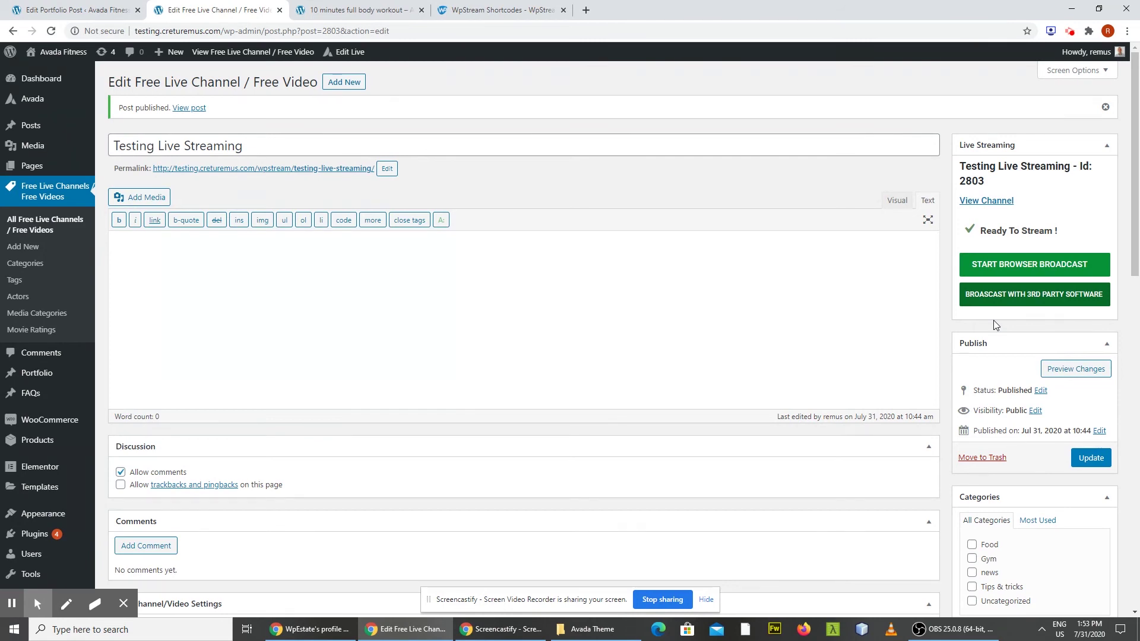
{"action": "left_click", "coordinate": [997, 305]}
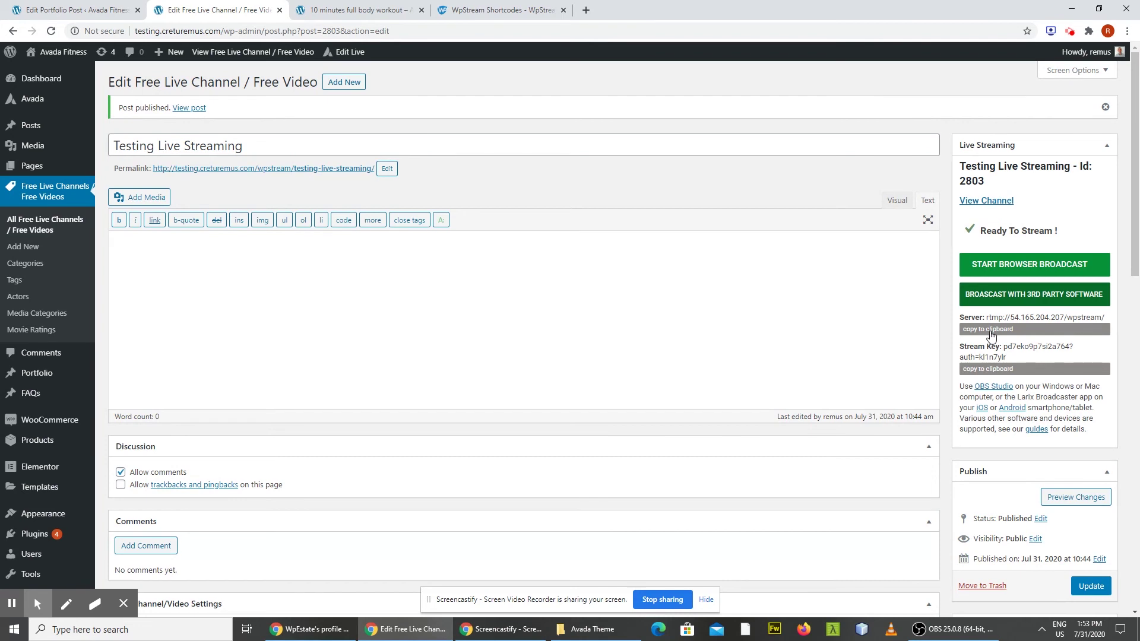
Step: Enter the channel's server and stream key in OBS stream settings and start streaming
{"action": "left_click", "coordinate": [953, 630]}
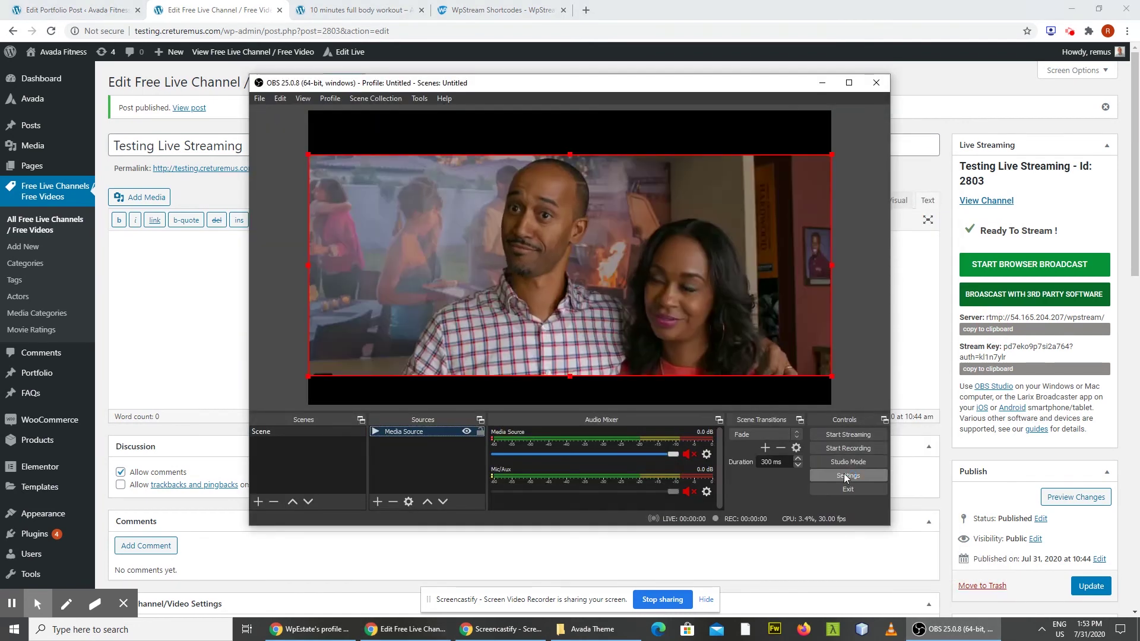
{"action": "left_click", "coordinate": [845, 476]}
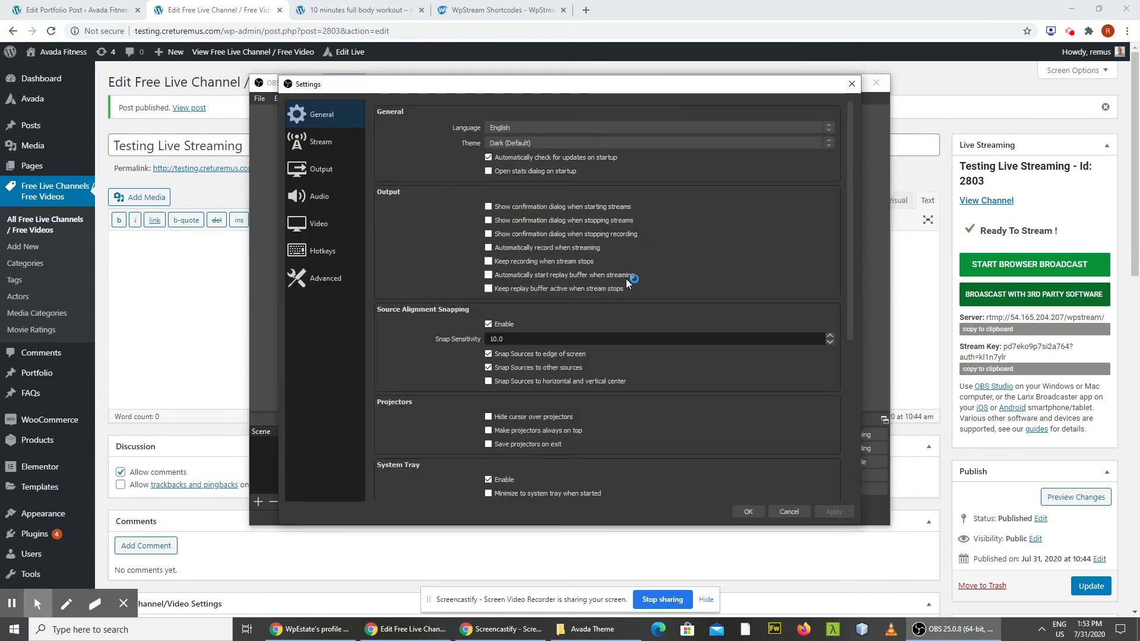
{"action": "left_click", "coordinate": [305, 143]}
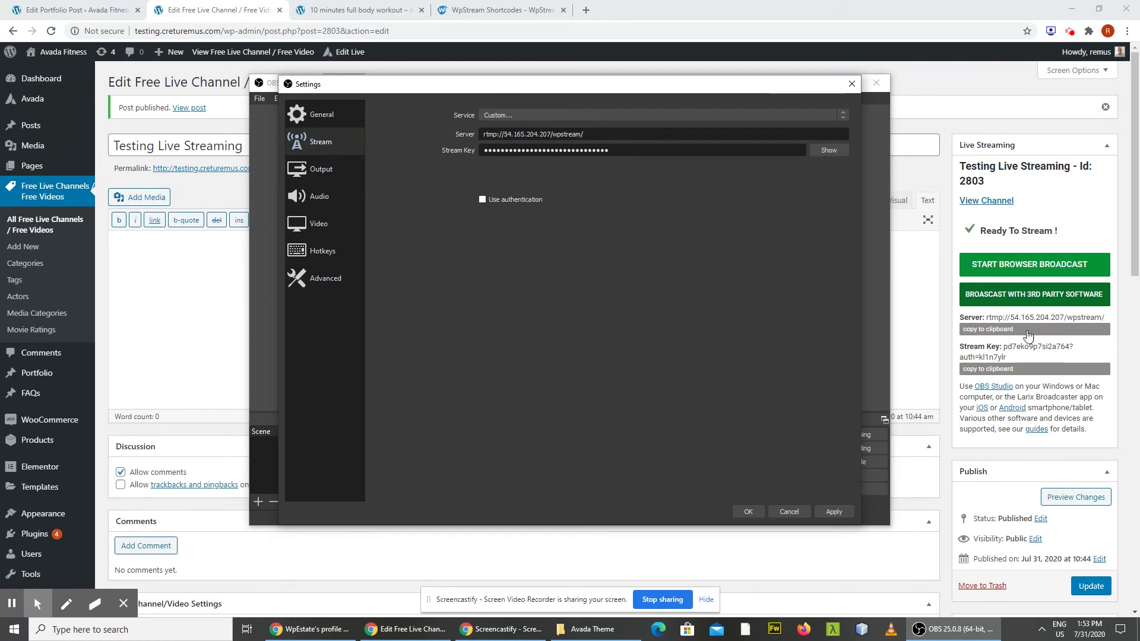
{"action": "left_click", "coordinate": [998, 374]}
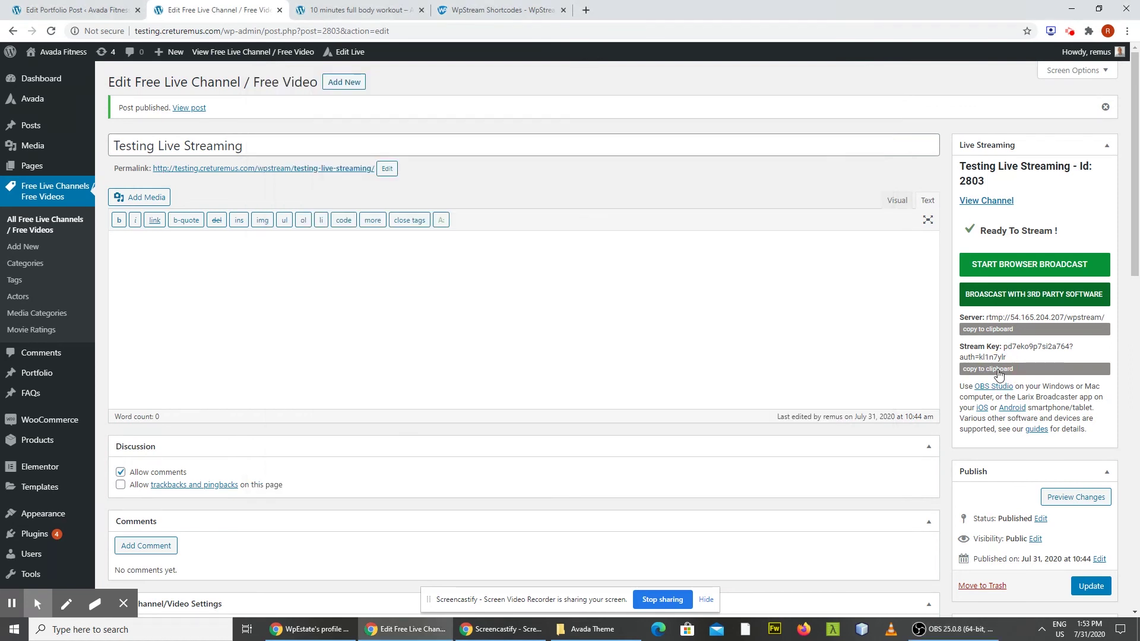
{"action": "left_click", "coordinate": [975, 631]}
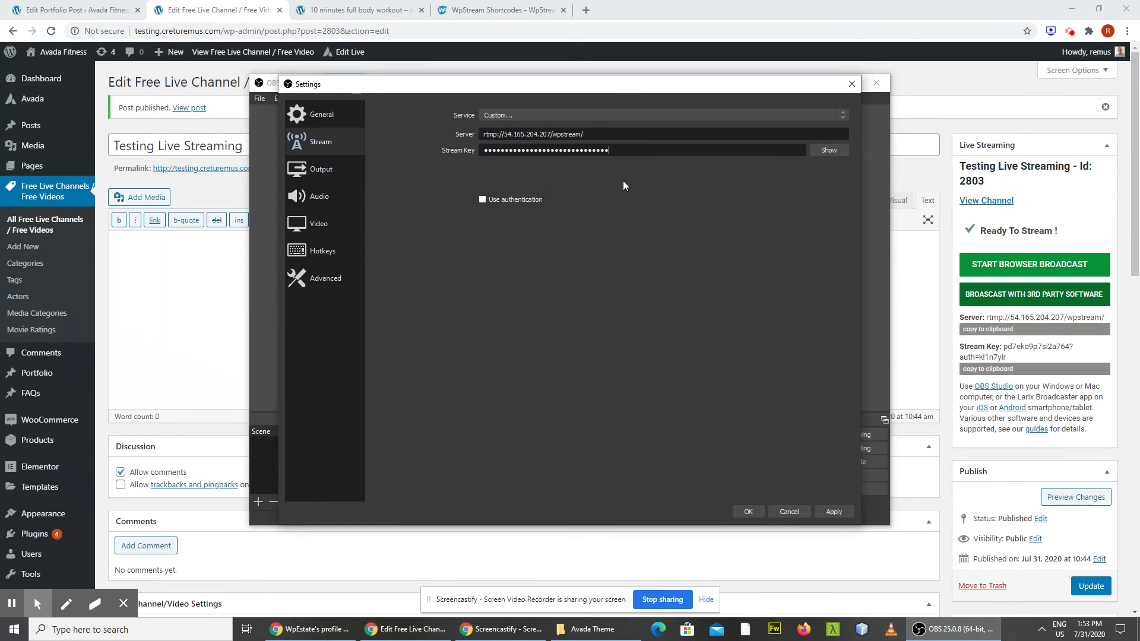
{"action": "left_click", "coordinate": [747, 512]}
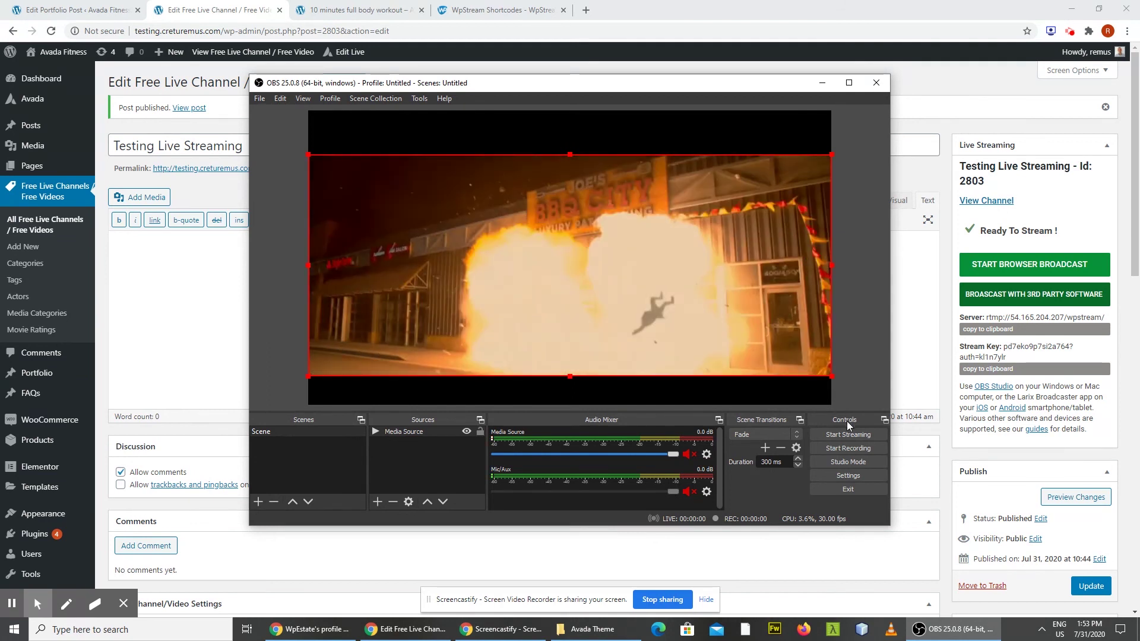
{"action": "left_click", "coordinate": [845, 434]}
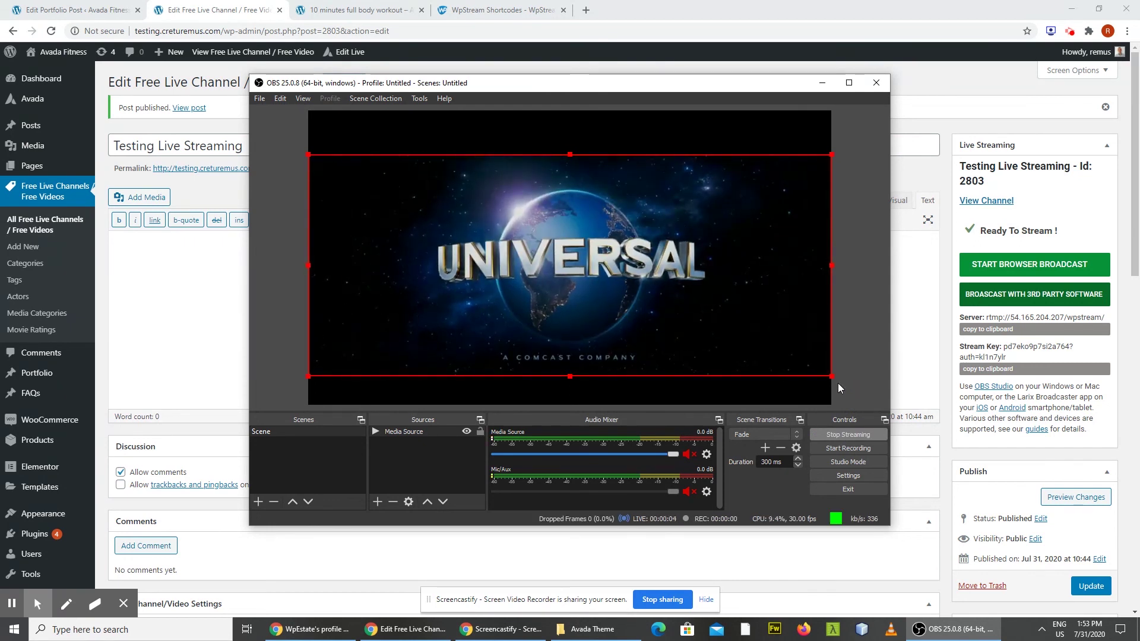
{"action": "left_click", "coordinate": [349, 11]}
Step: Scroll the workout page to confirm the WpStream player plays the OBS broadcast to 1 viewer
{"action": "scroll", "coordinate": [496, 286], "scroll_direction": "down", "scroll_amount": 1}
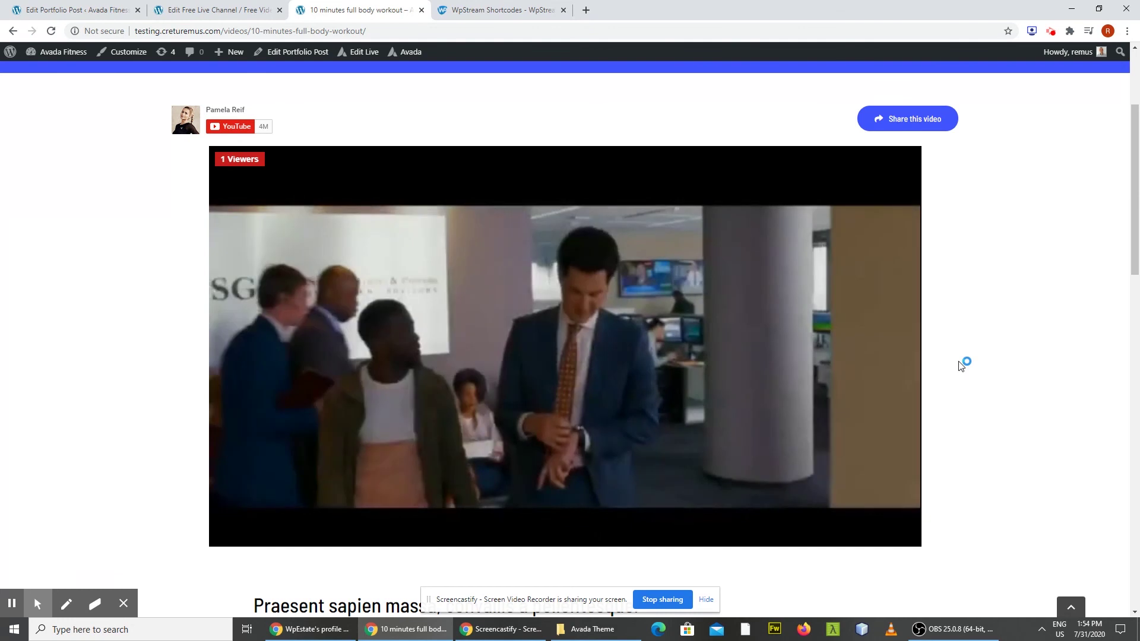
{"action": "scroll", "coordinate": [967, 382], "scroll_direction": "up", "scroll_amount": 3}
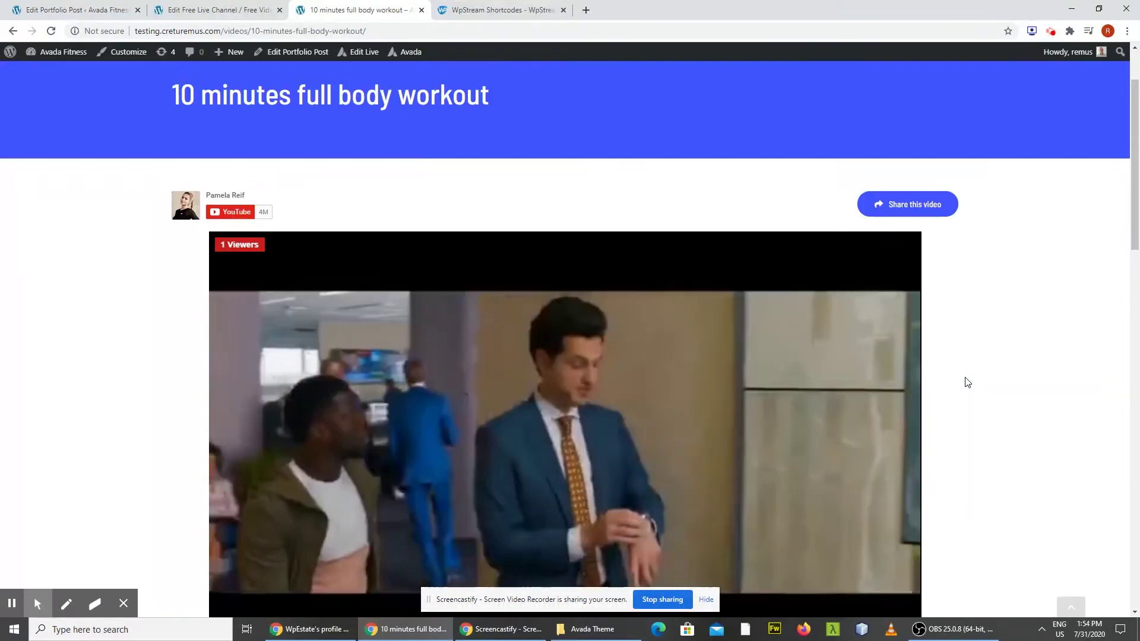
{"action": "scroll", "coordinate": [966, 381], "scroll_direction": "down", "scroll_amount": 4}
{"action": "scroll", "coordinate": [967, 382], "scroll_direction": "up", "scroll_amount": 4}
{"action": "scroll", "coordinate": [967, 382], "scroll_direction": "down", "scroll_amount": 2}
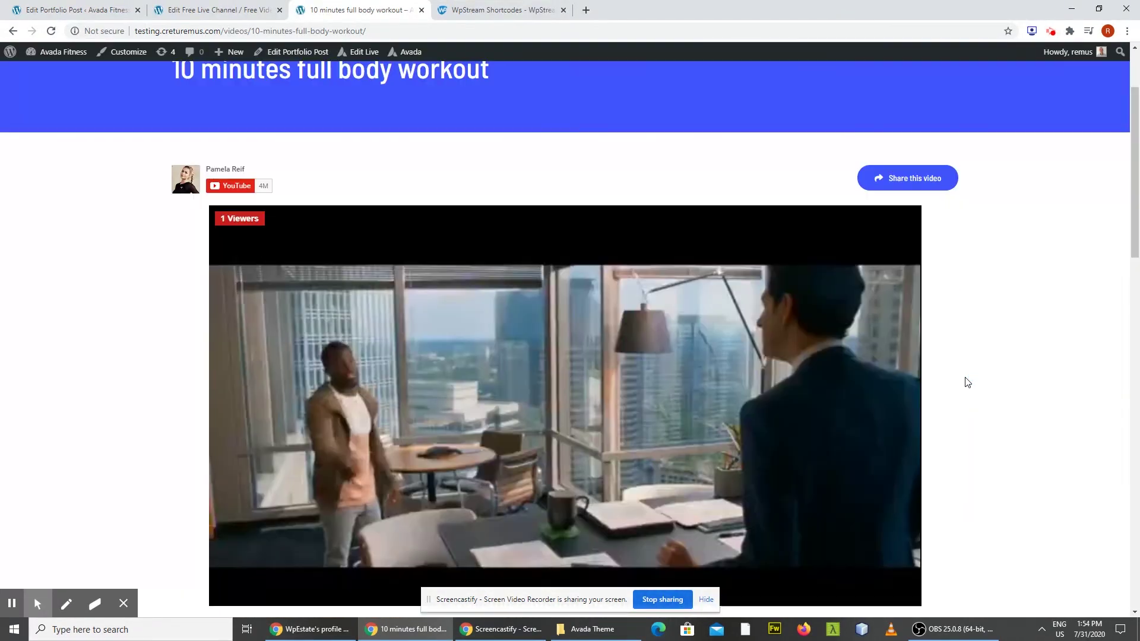
{"action": "scroll", "coordinate": [967, 381], "scroll_direction": "up", "scroll_amount": 2}
{"action": "scroll", "coordinate": [967, 381], "scroll_direction": "down", "scroll_amount": 2}
{"action": "scroll", "coordinate": [966, 382], "scroll_direction": "down", "scroll_amount": 1}
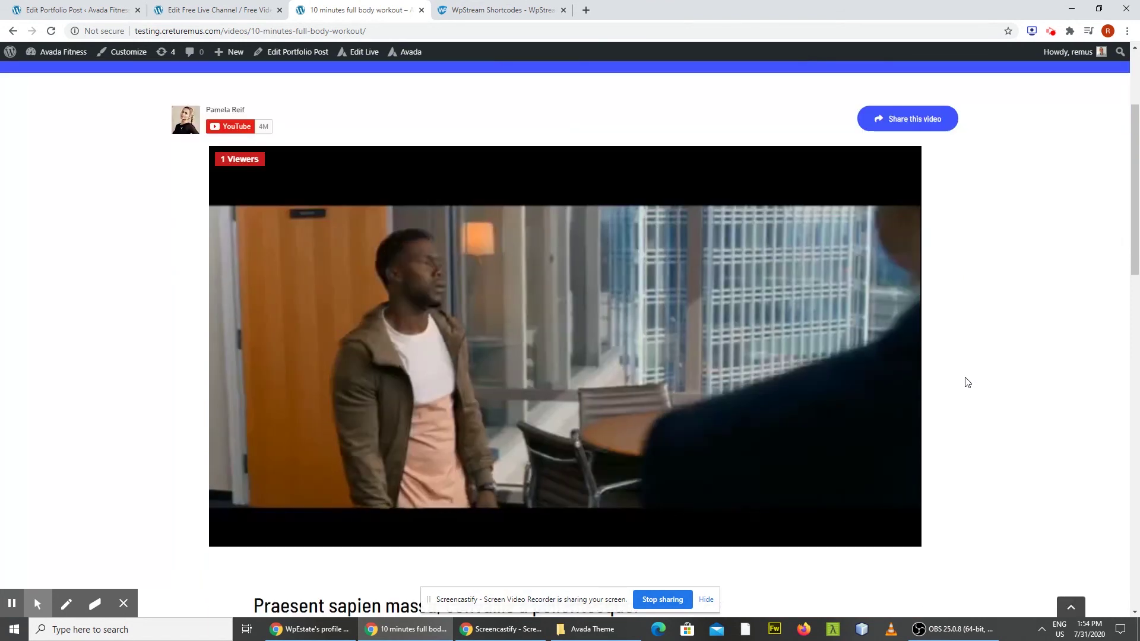
{"action": "scroll", "coordinate": [967, 382], "scroll_direction": "up", "scroll_amount": 3}
{"action": "scroll", "coordinate": [967, 381], "scroll_direction": "down", "scroll_amount": 2}
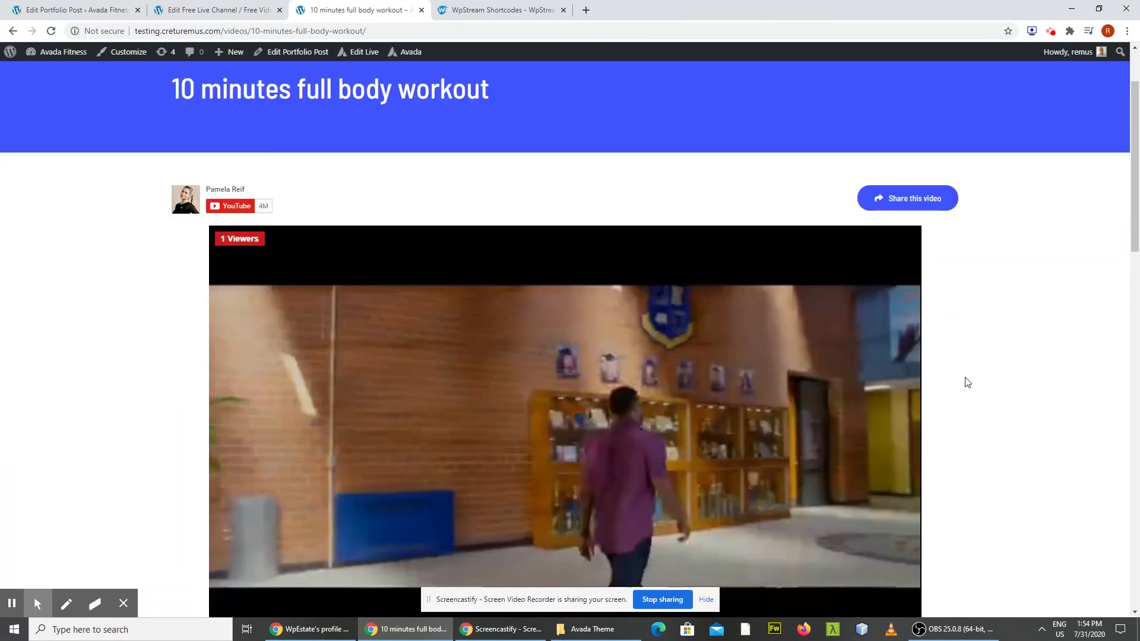
{"action": "scroll", "coordinate": [966, 382], "scroll_direction": "down", "scroll_amount": 2}
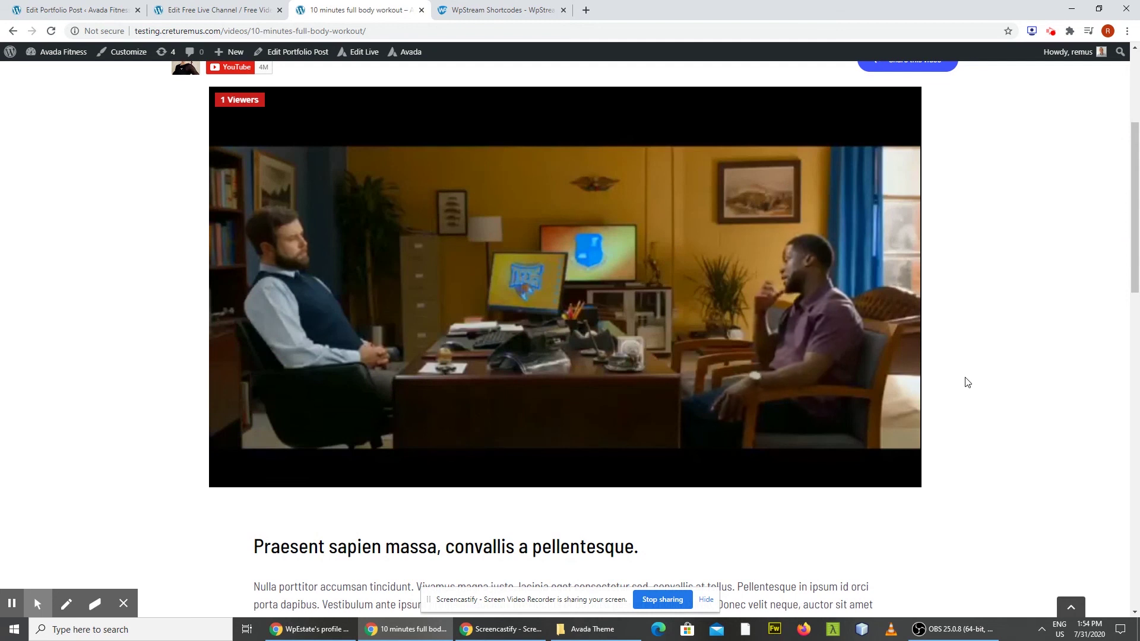
{"action": "scroll", "coordinate": [967, 382], "scroll_direction": "up", "scroll_amount": 2}
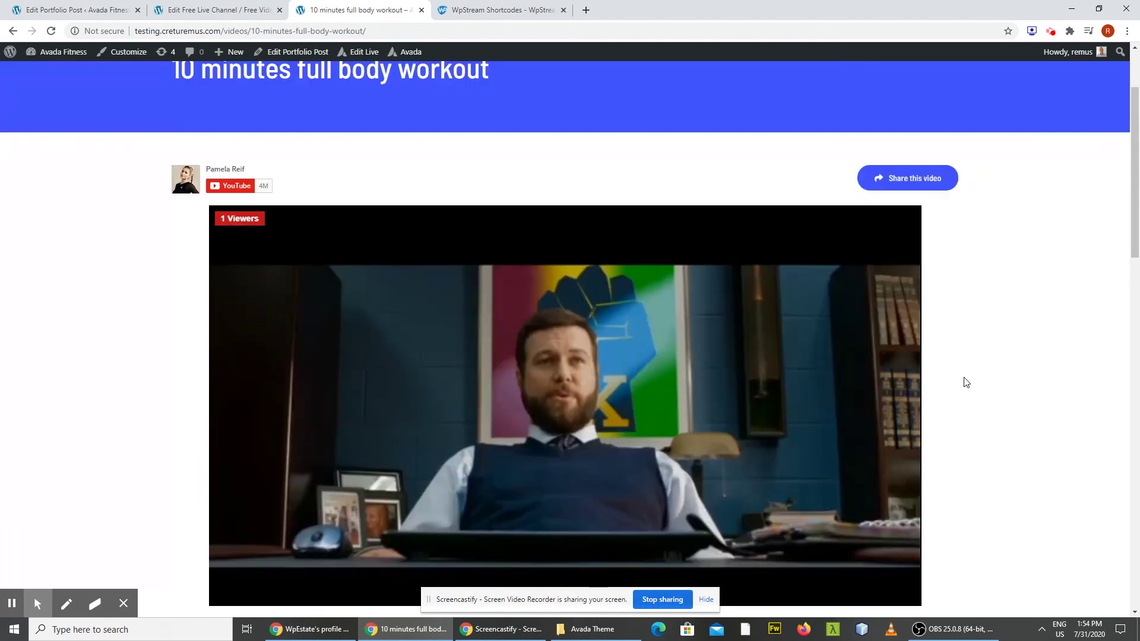
{"action": "scroll", "coordinate": [967, 381], "scroll_direction": "down", "scroll_amount": 1}
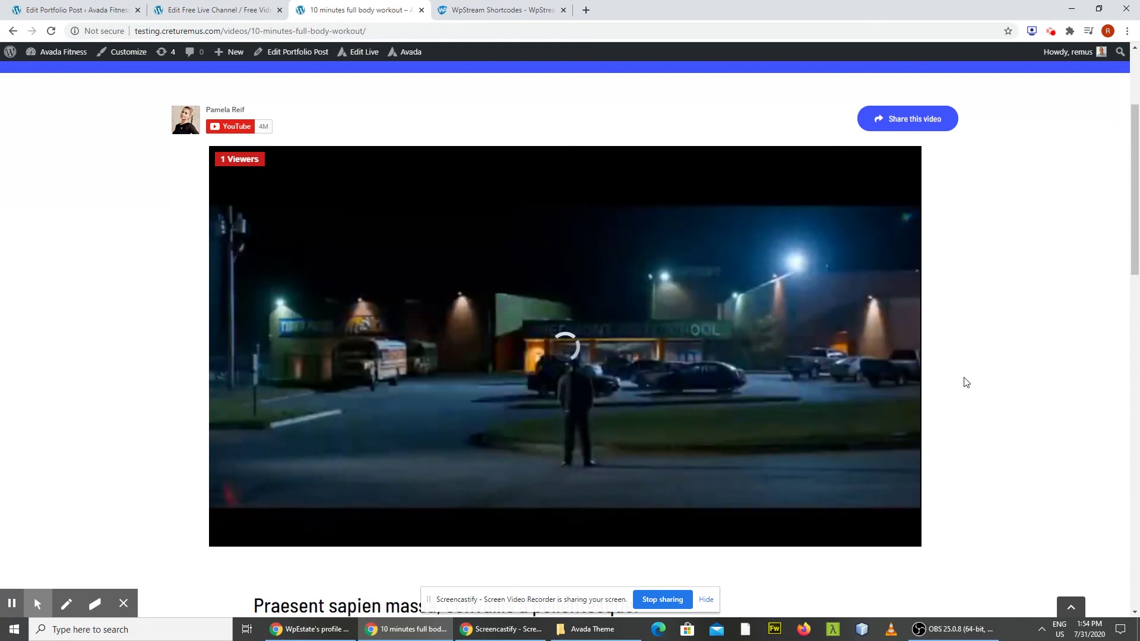
{"action": "scroll", "coordinate": [965, 382], "scroll_direction": "up", "scroll_amount": 2}
{"action": "scroll", "coordinate": [965, 381], "scroll_direction": "down", "scroll_amount": 2}
{"action": "scroll", "coordinate": [898, 361], "scroll_direction": "up", "scroll_amount": 3}
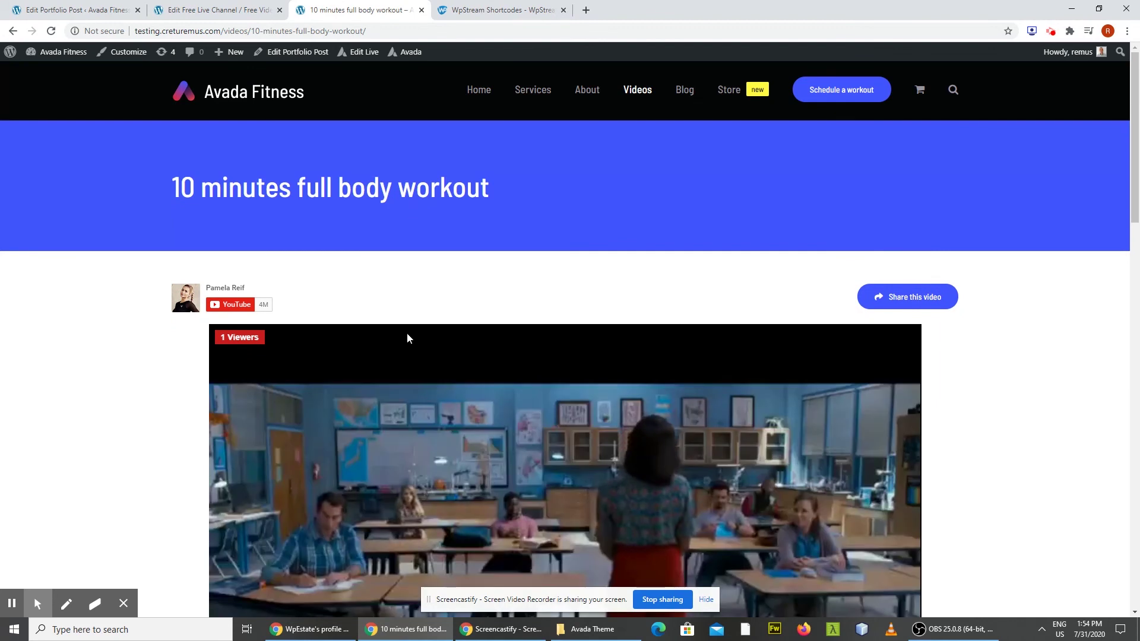
{"action": "scroll", "coordinate": [396, 283], "scroll_direction": "down", "scroll_amount": 1}
{"action": "scroll", "coordinate": [569, 331], "scroll_direction": "down", "scroll_amount": 2}
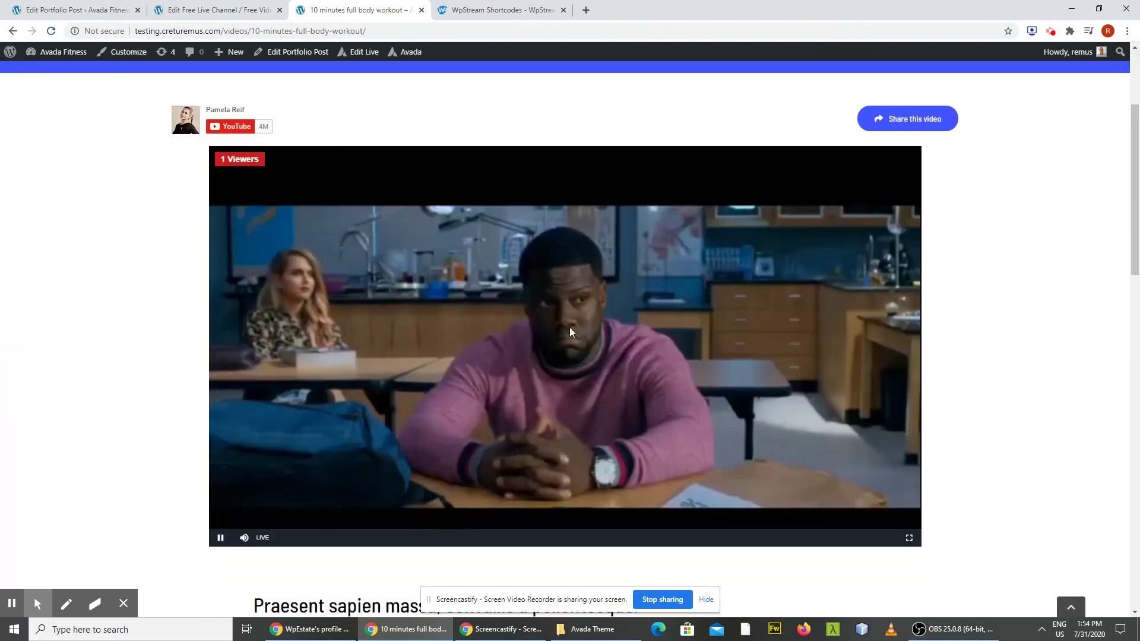